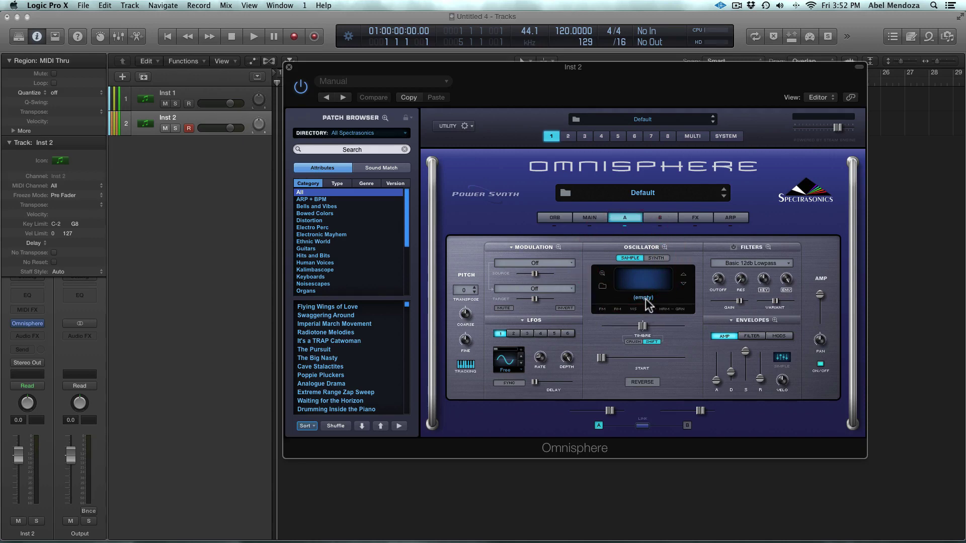
# Import Omni 2 Test.wav from the Desktop as user audio and load it as layer A's oscillator soundsource.
pyautogui.click(644, 300)
pyautogui.click(644, 300)
pyautogui.click(789, 240)
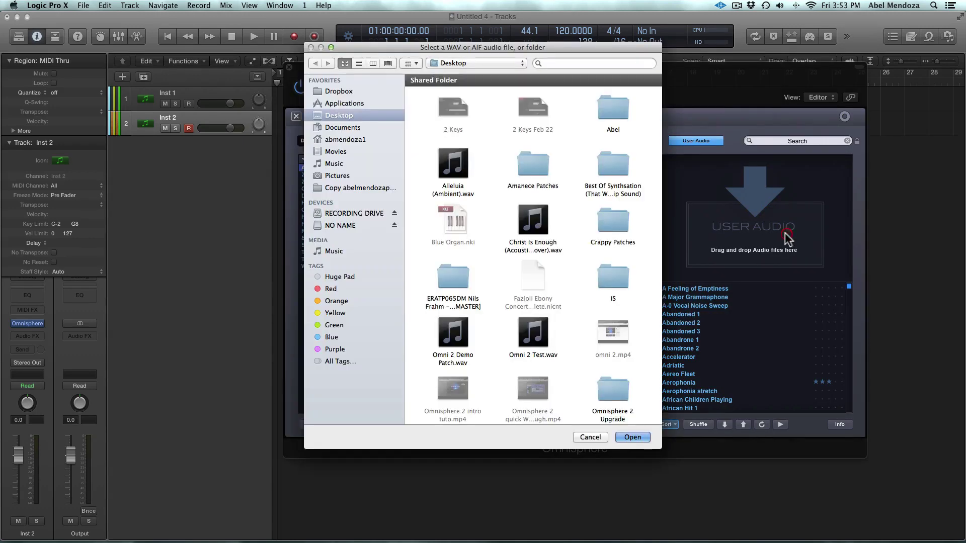
pyautogui.click(533, 332)
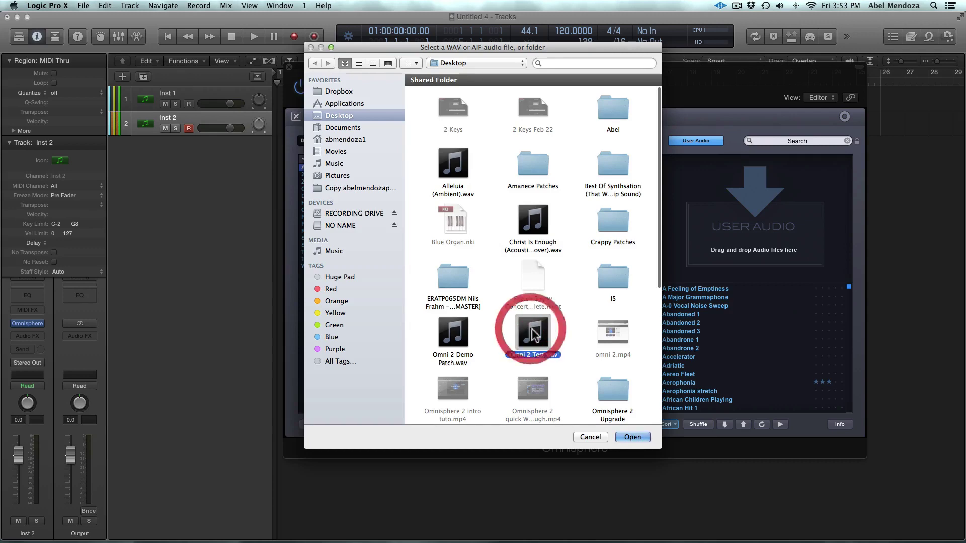
pyautogui.click(632, 437)
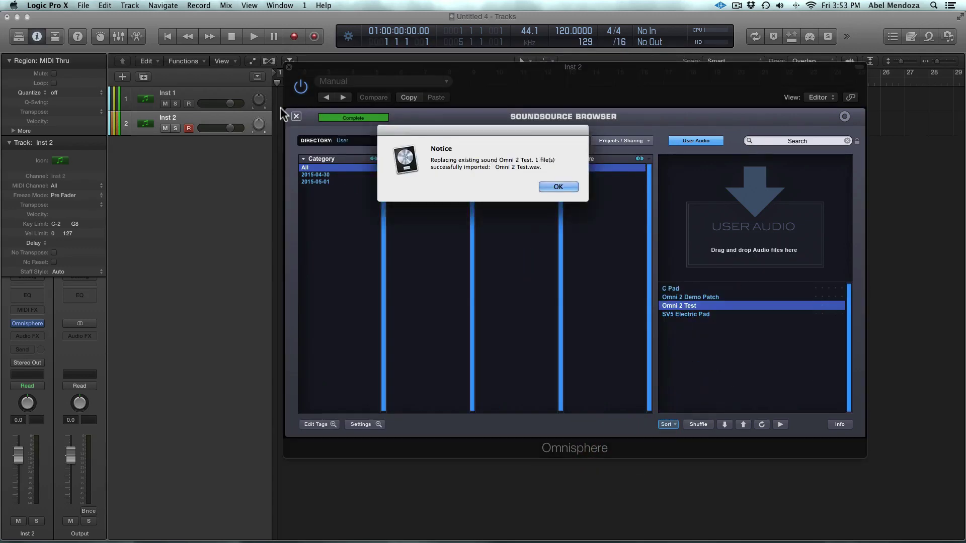
pyautogui.click(557, 186)
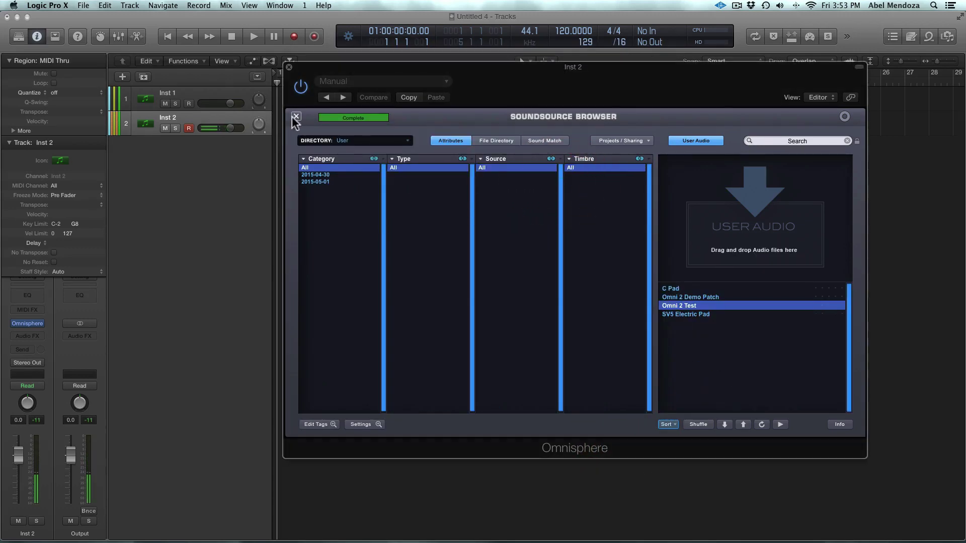
pyautogui.click(295, 116)
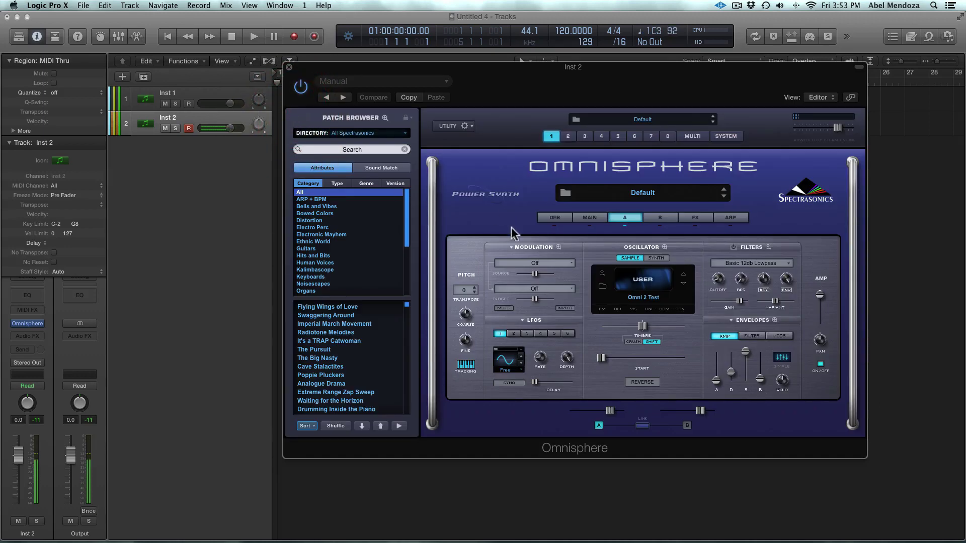
# Set the patch's main octave to -1 and return to layer A.
pyautogui.click(577, 217)
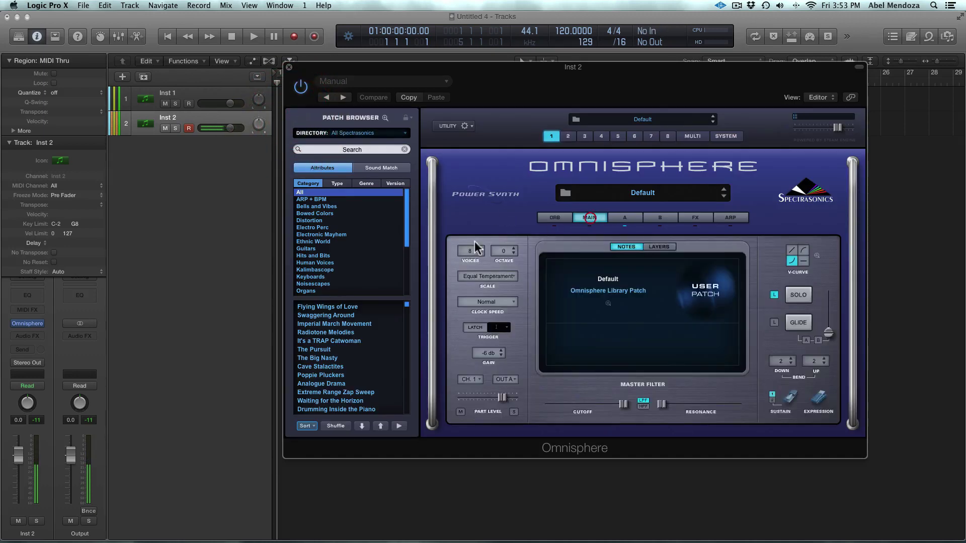
pyautogui.click(513, 254)
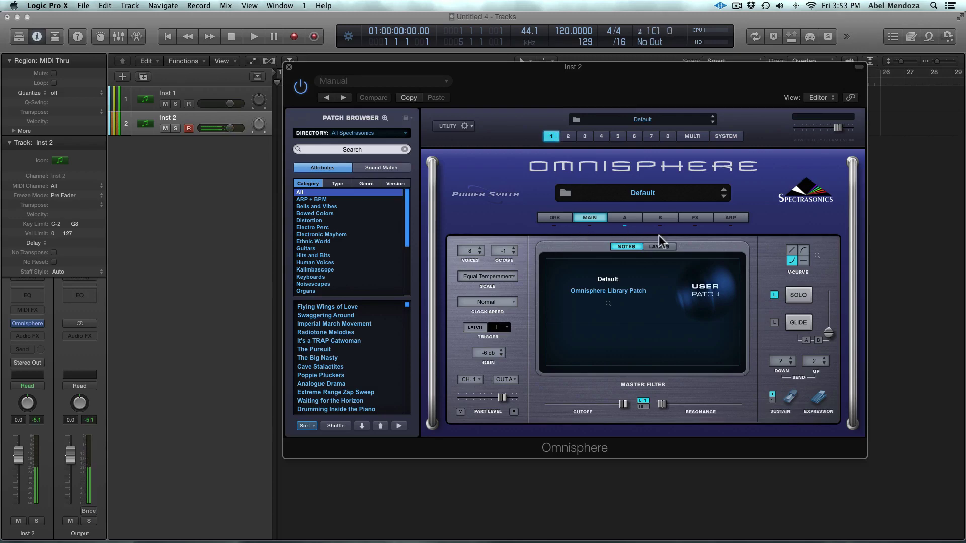
pyautogui.click(624, 215)
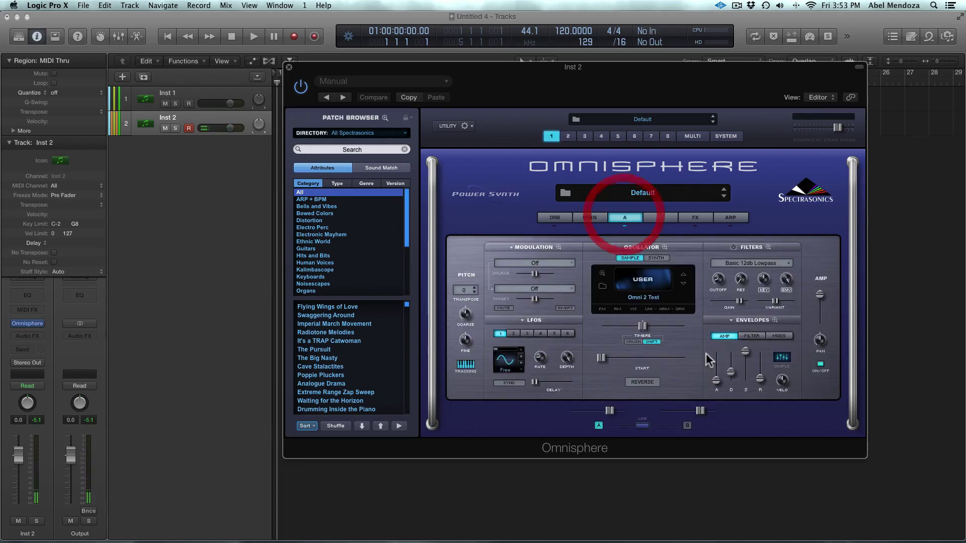
# Turn on Unison for layer A's oscillator, comparing the sound with it off and on.
pyautogui.click(665, 309)
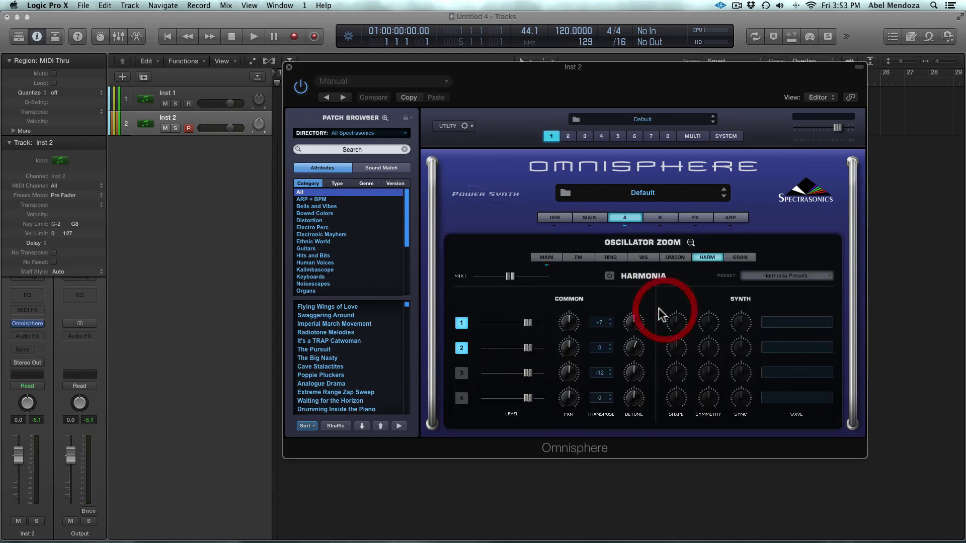
pyautogui.click(672, 257)
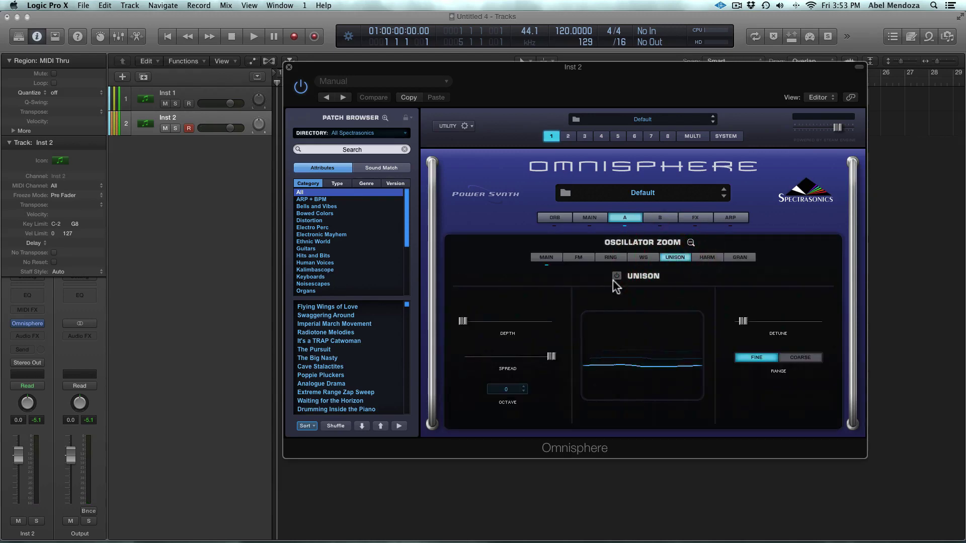
pyautogui.click(616, 277)
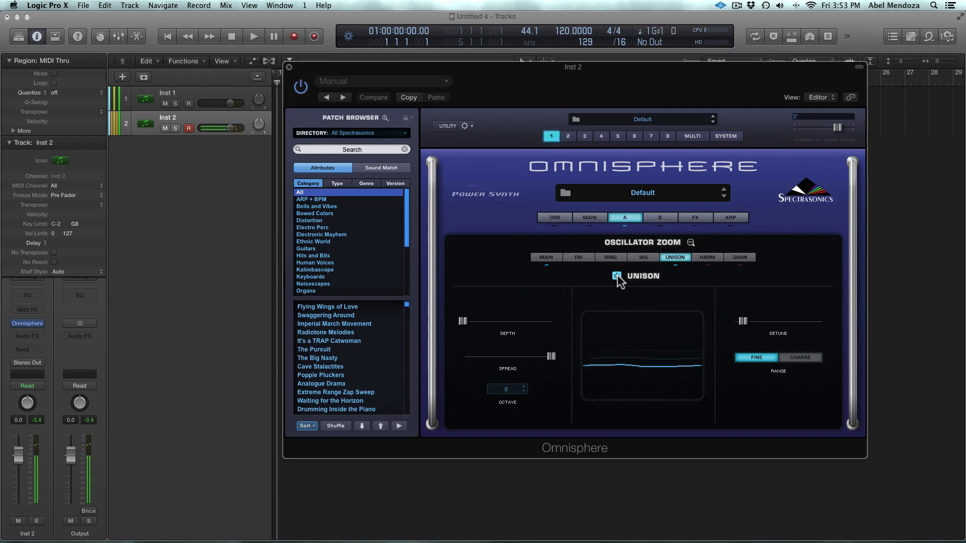
pyautogui.click(616, 277)
pyautogui.click(617, 276)
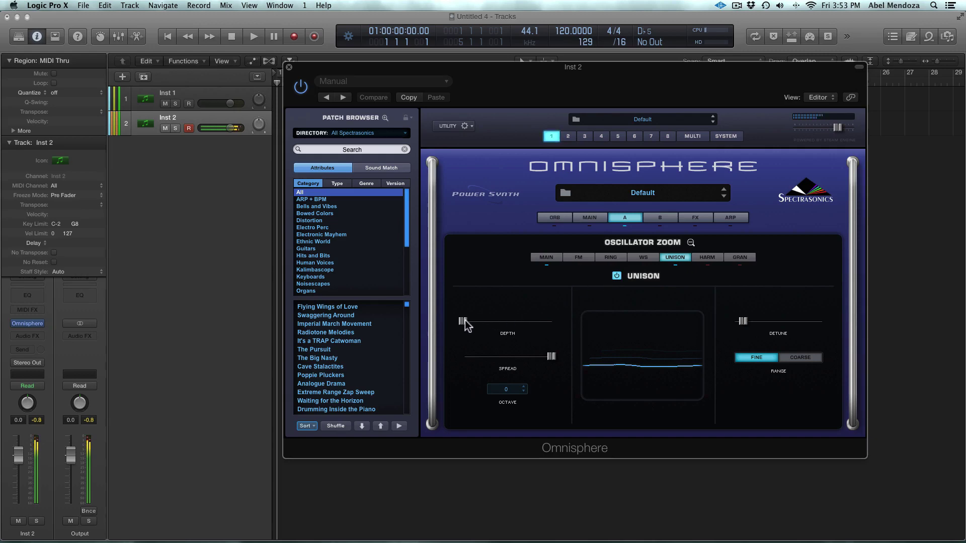
# Raise the Unison depth to slightly above halfway and set its octave to +1.
pyautogui.moveTo(462, 321); pyautogui.dragTo(516, 323)
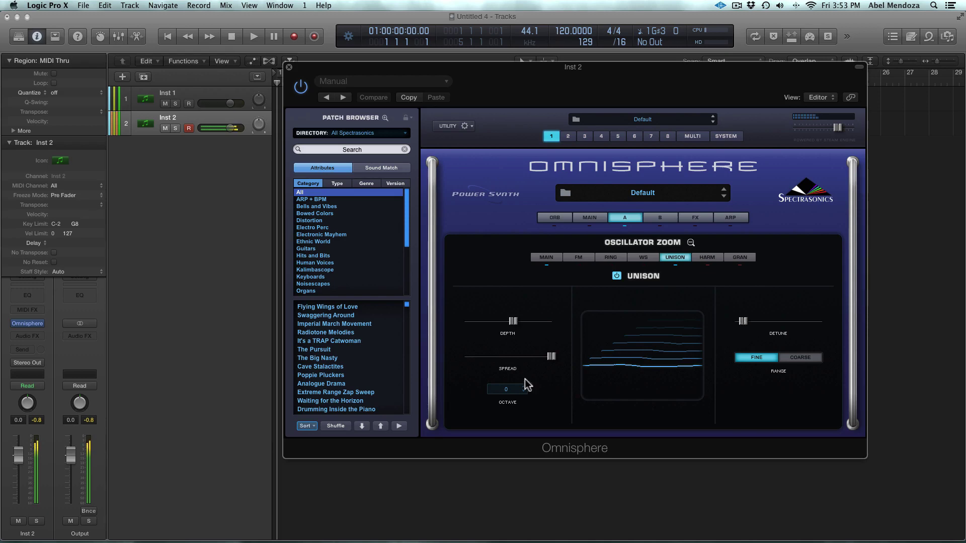
pyautogui.click(525, 392)
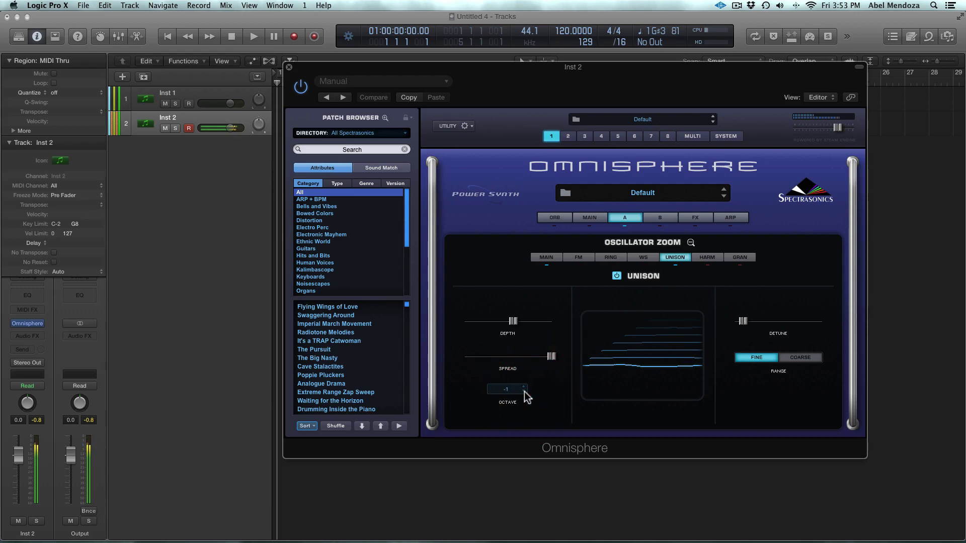
pyautogui.click(524, 387)
pyautogui.click(524, 387)
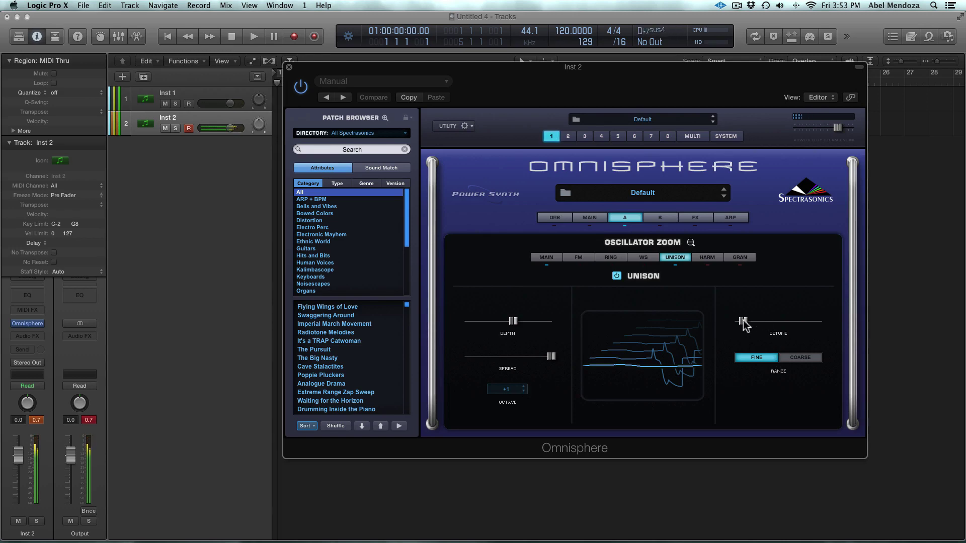
# Raise the Unison detune to its maximum and switch its range to Coarse.
pyautogui.moveTo(744, 323); pyautogui.dragTo(764, 324)
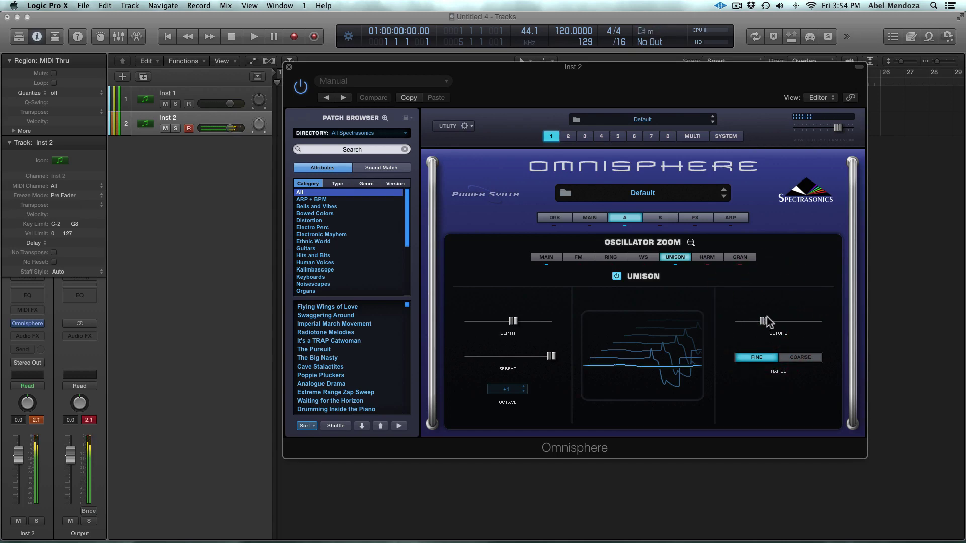
pyautogui.moveTo(766, 321); pyautogui.dragTo(839, 327)
pyautogui.click(805, 357)
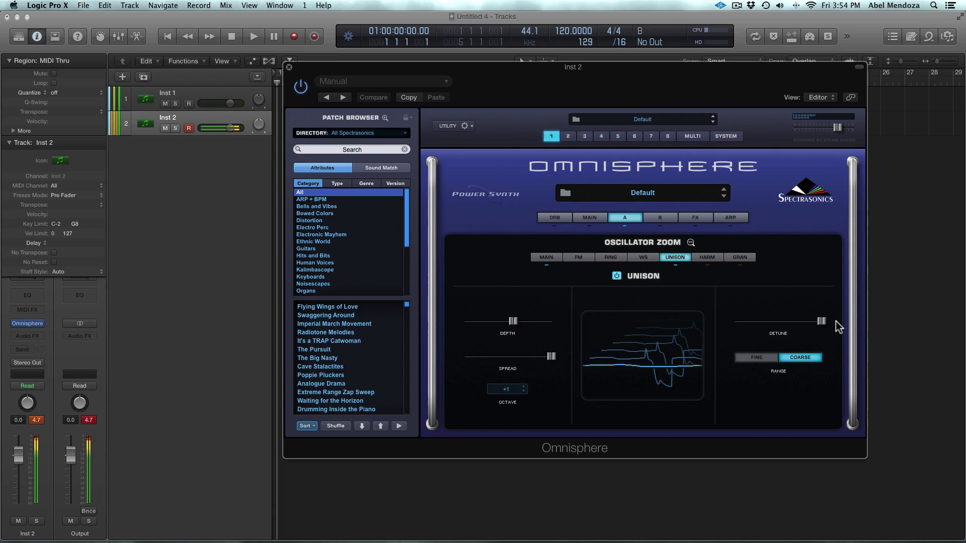
# Lengthen the release of layer A's amp envelope slightly and try reversed playback of the sample.
pyautogui.click(717, 379)
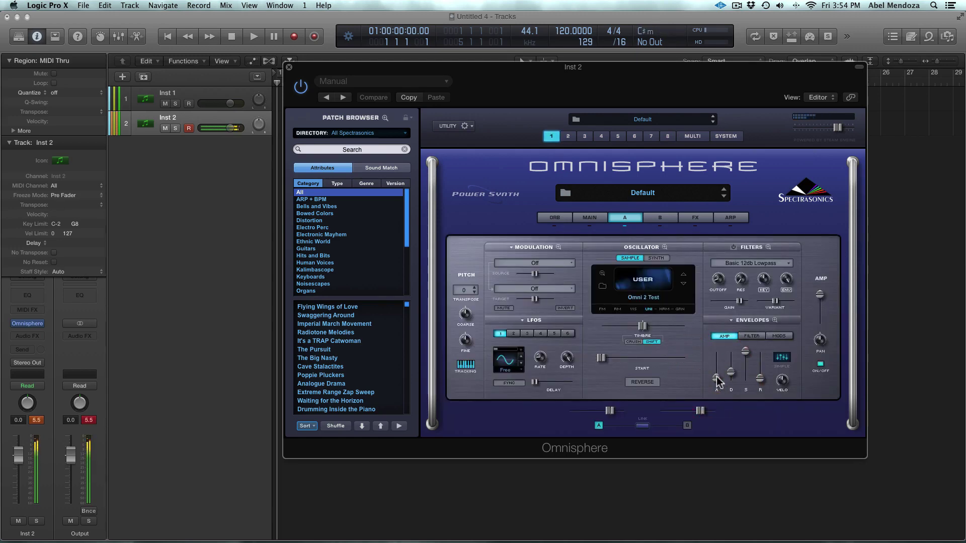
pyautogui.moveTo(760, 380); pyautogui.dragTo(763, 369)
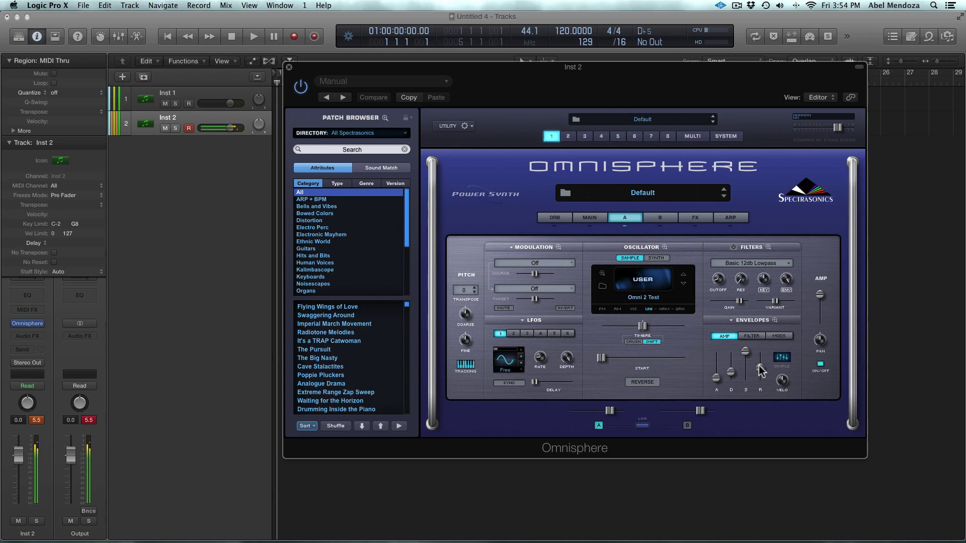
pyautogui.moveTo(763, 371); pyautogui.dragTo(760, 375)
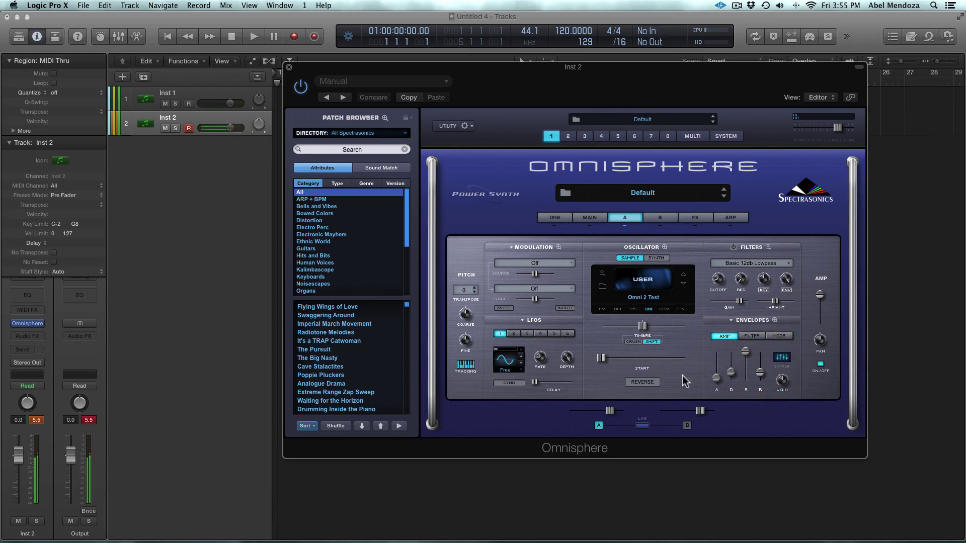
pyautogui.click(642, 383)
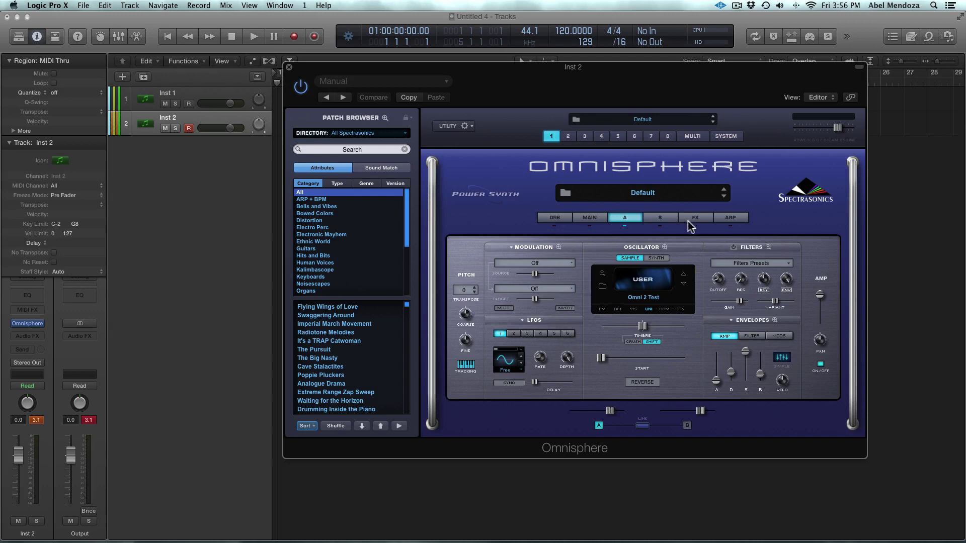
# Add the Innerspace creative effect to the first slot of the common effects rack.
pyautogui.click(689, 219)
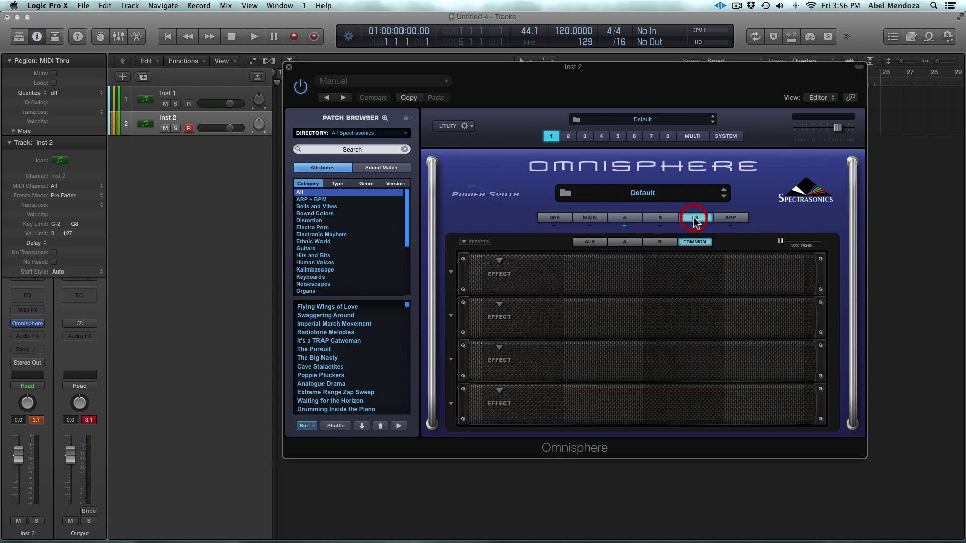
pyautogui.click(499, 261)
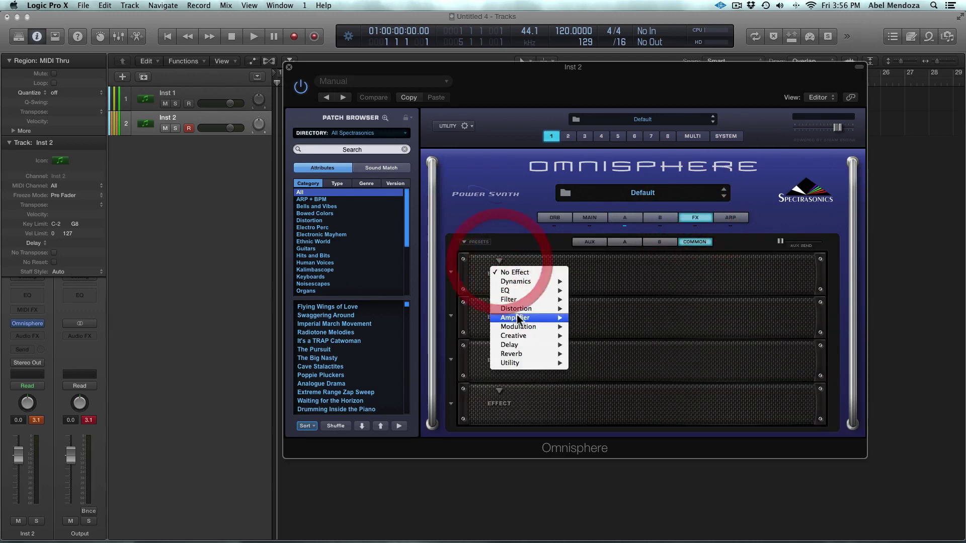
pyautogui.moveTo(520, 337)
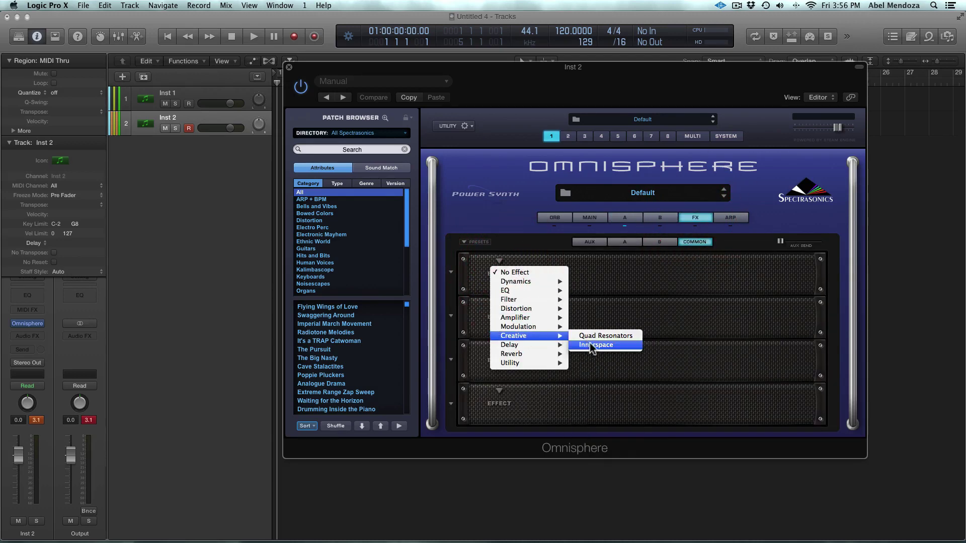
pyautogui.click(597, 345)
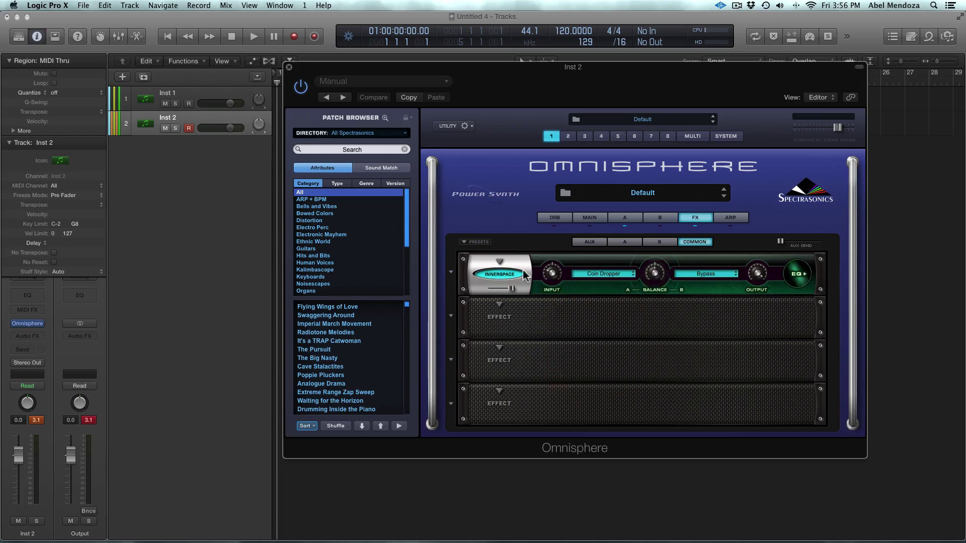
# Set Innerspace's first sound to the environmental texture Rain 1 and reduce the effect's mix to about two thirds.
pyautogui.click(602, 276)
pyautogui.moveTo(608, 284)
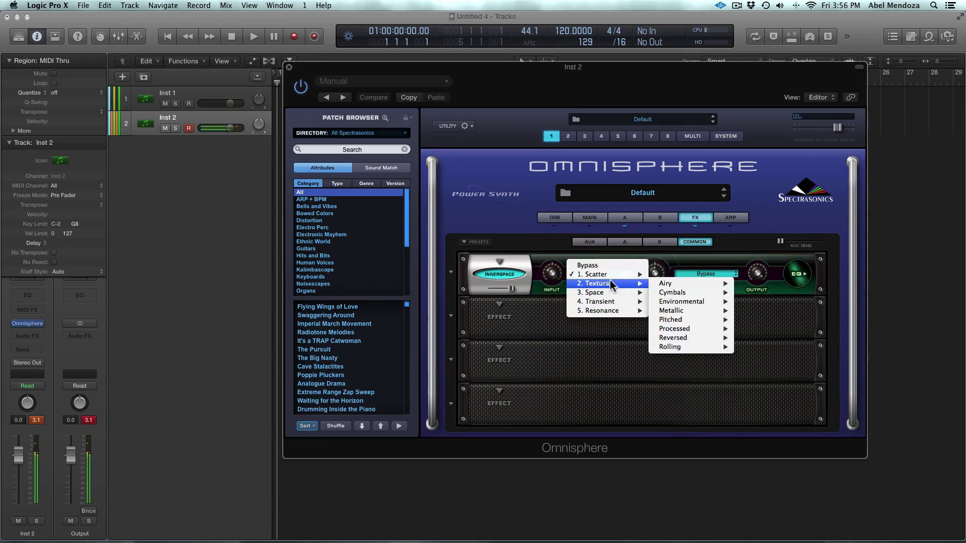
pyautogui.moveTo(685, 302)
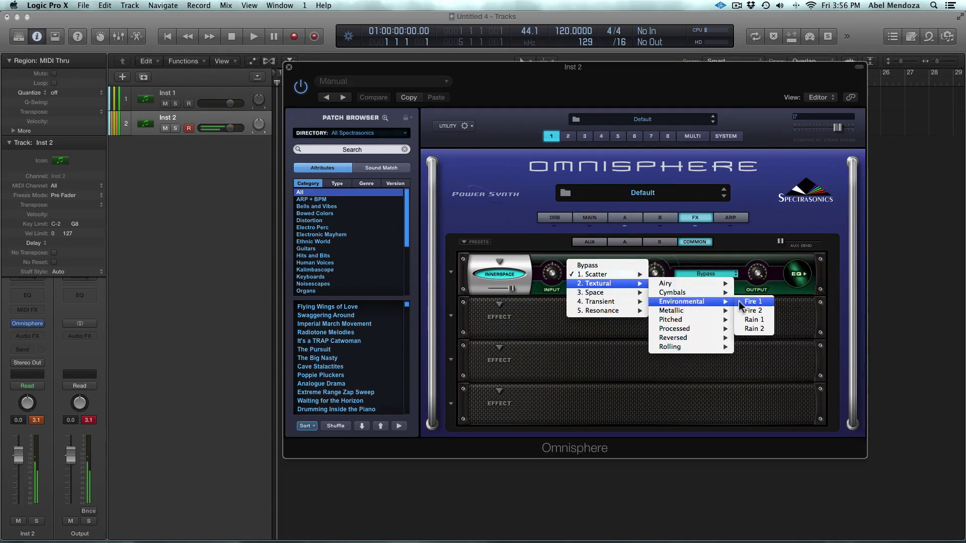
pyautogui.click(752, 320)
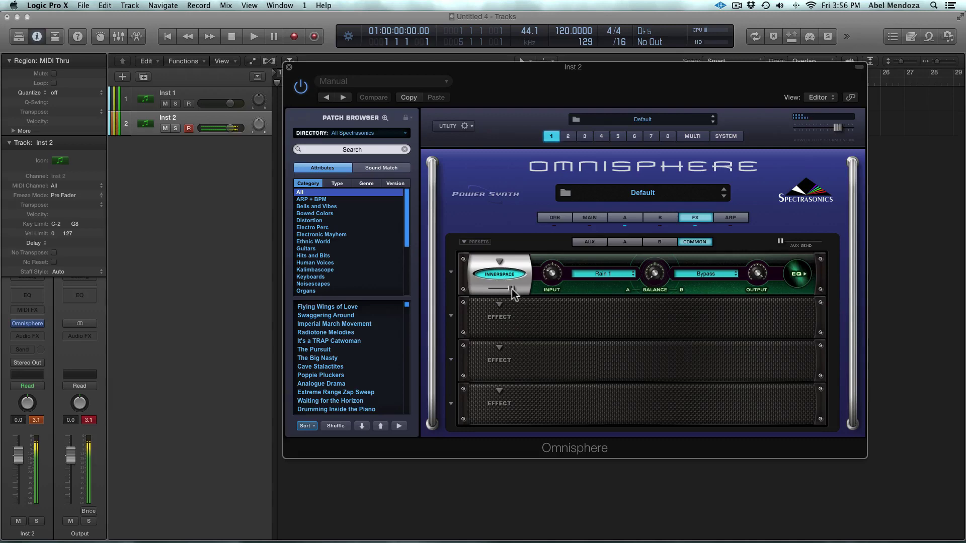
pyautogui.moveTo(512, 295); pyautogui.dragTo(504, 294)
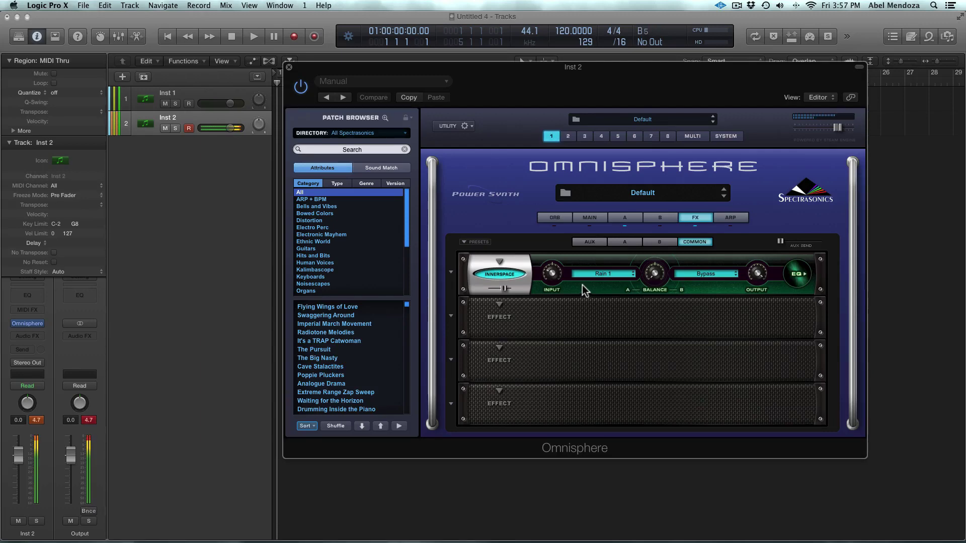
# Shorten the release of layer A's amp envelope slightly and return to the common effects rack.
pyautogui.click(630, 217)
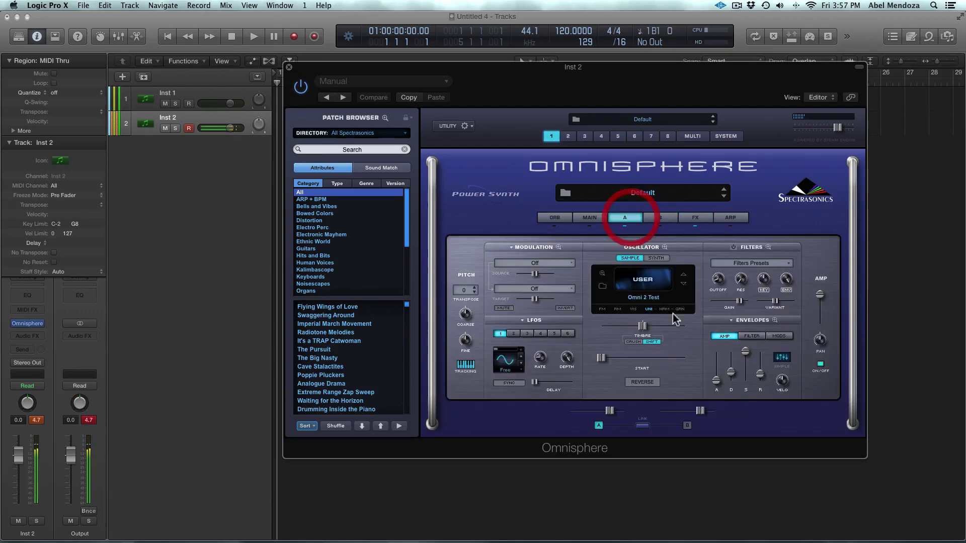
pyautogui.click(758, 381)
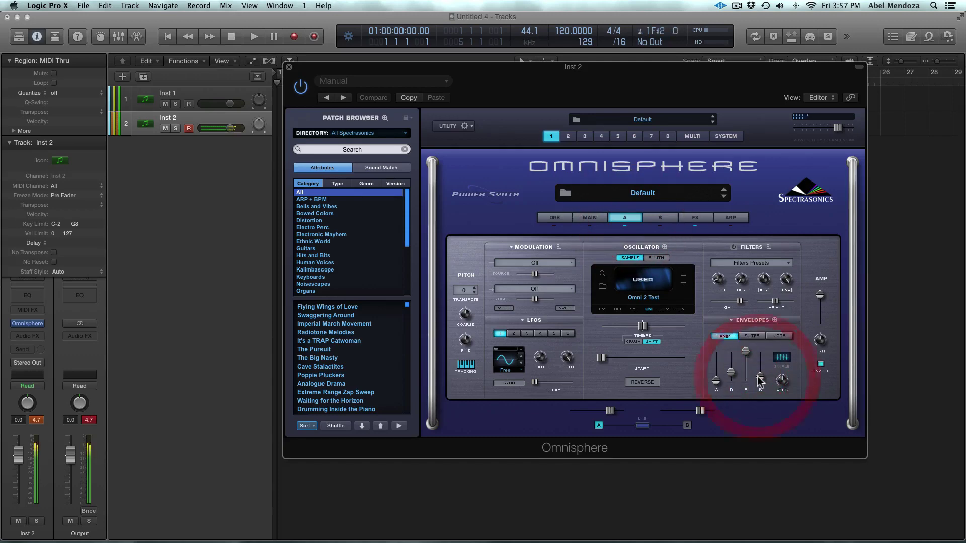
pyautogui.click(695, 217)
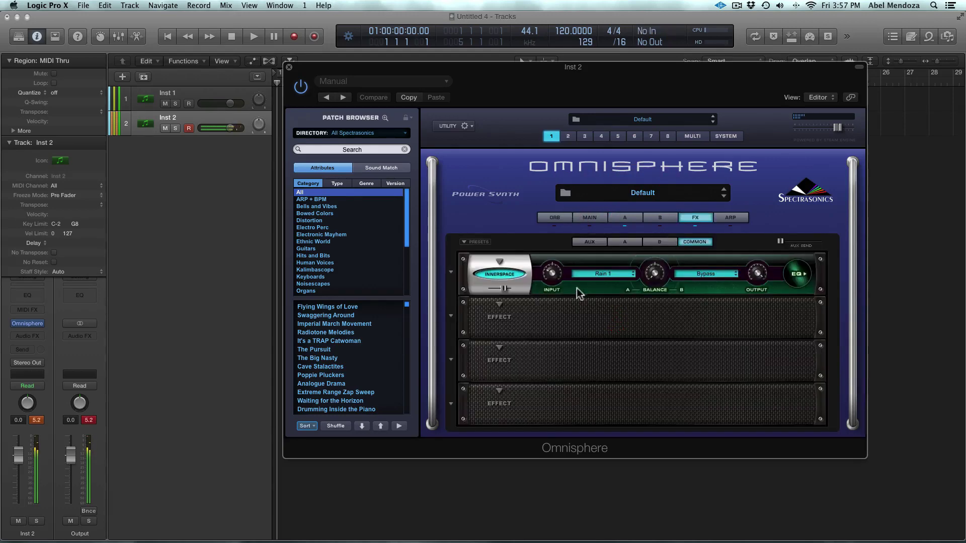
# Add the Quad Resonators creative effect to the second slot of the common effects rack.
pyautogui.click(500, 306)
pyautogui.moveTo(516, 372)
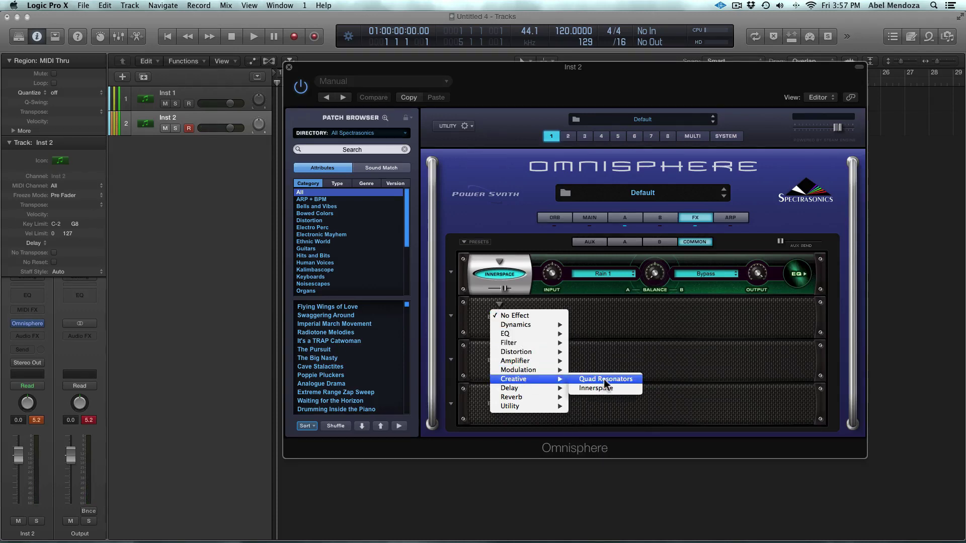
pyautogui.click(608, 381)
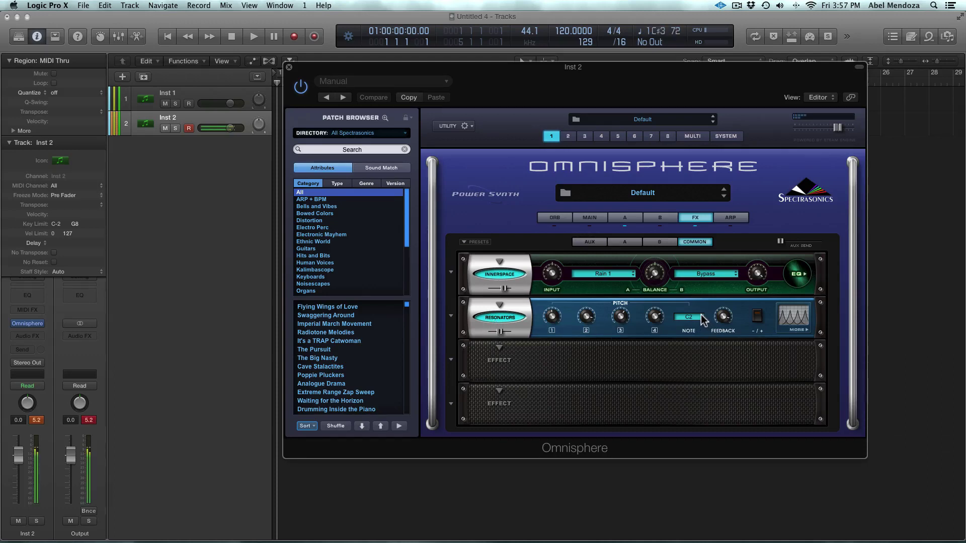
# Set the base note of the Resonators effect to C4.
pyautogui.moveTo(703, 320); pyautogui.dragTo(704, 320)
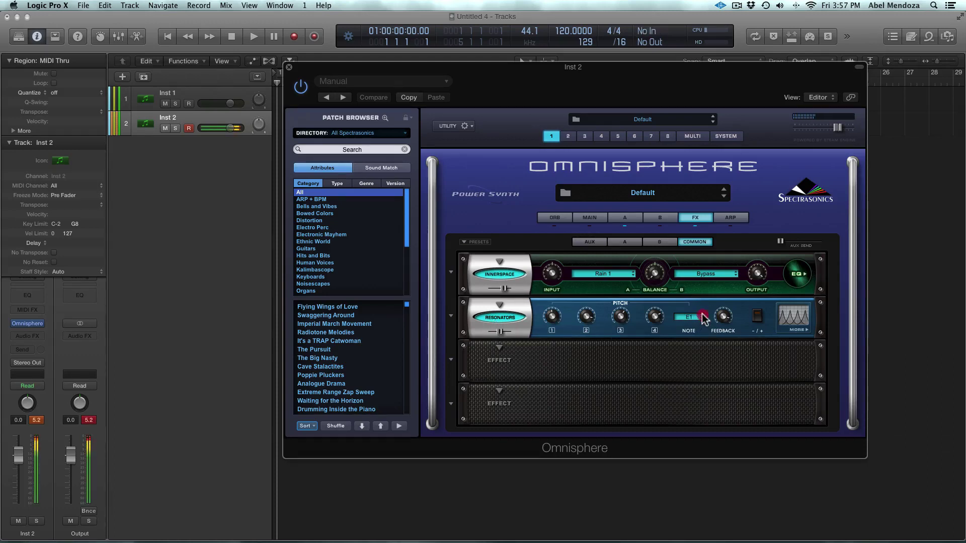
pyautogui.click(695, 318)
pyautogui.click(695, 317)
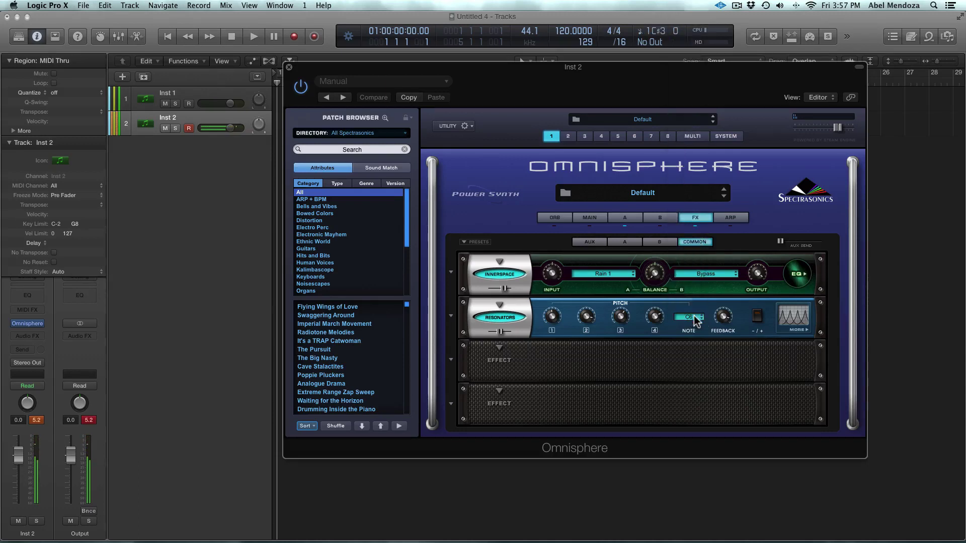
pyautogui.click(694, 317)
pyautogui.scroll(2, 685, 263)
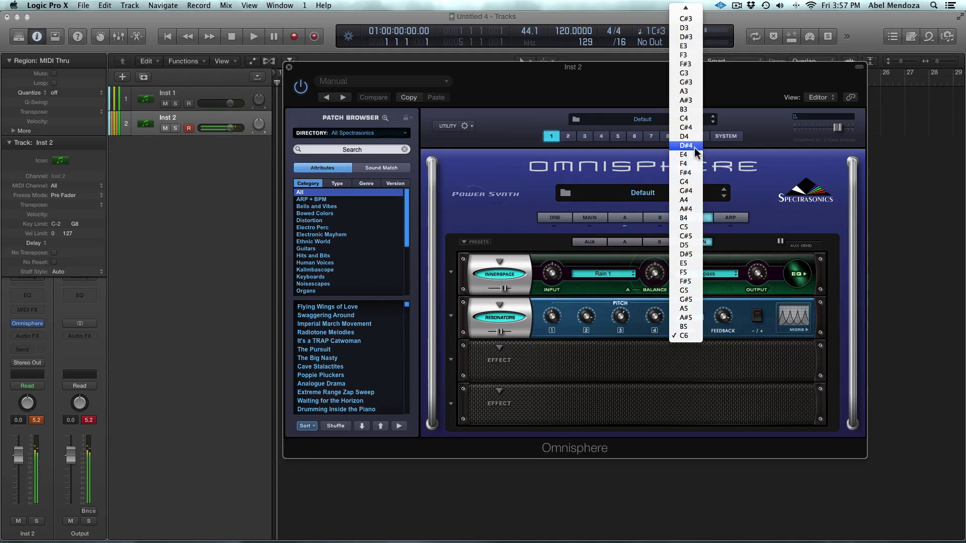
pyautogui.click(689, 119)
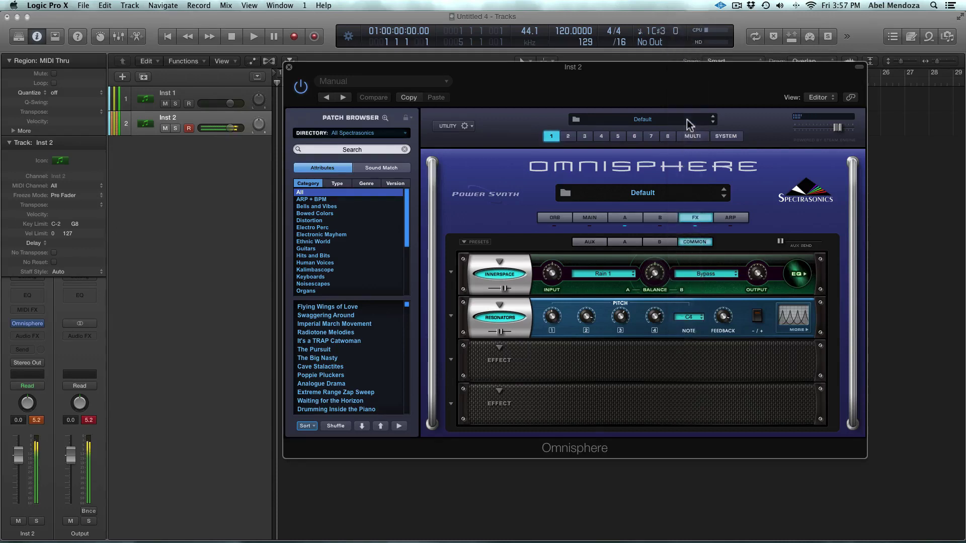
# Raise the third pitch of the Resonators and switch on the effect's -/+ polarity toggle.
pyautogui.moveTo(620, 318)
pyautogui.mouseDown()
pyautogui.moveTo(616, 276)
pyautogui.moveTo(621, 308)
pyautogui.mouseUp()
pyautogui.click(621, 316)
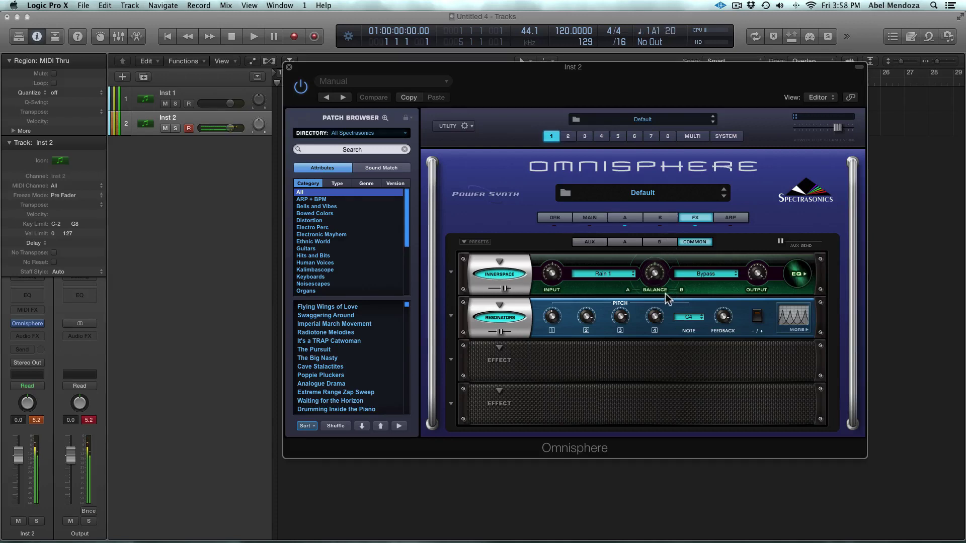
pyautogui.click(756, 318)
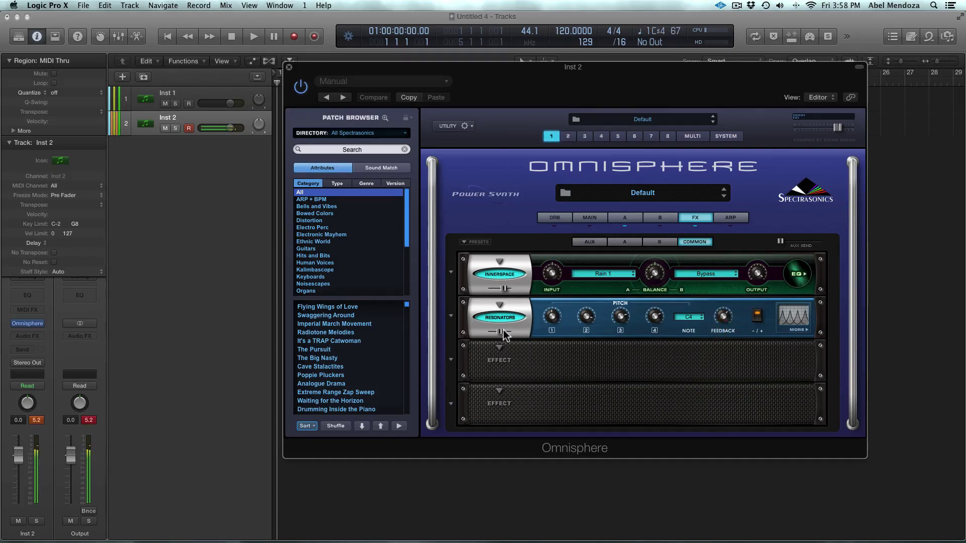
# Raise Innerspace's mix to near maximum and add the PRO-Verb reverb to the third slot of the rack.
pyautogui.click(499, 347)
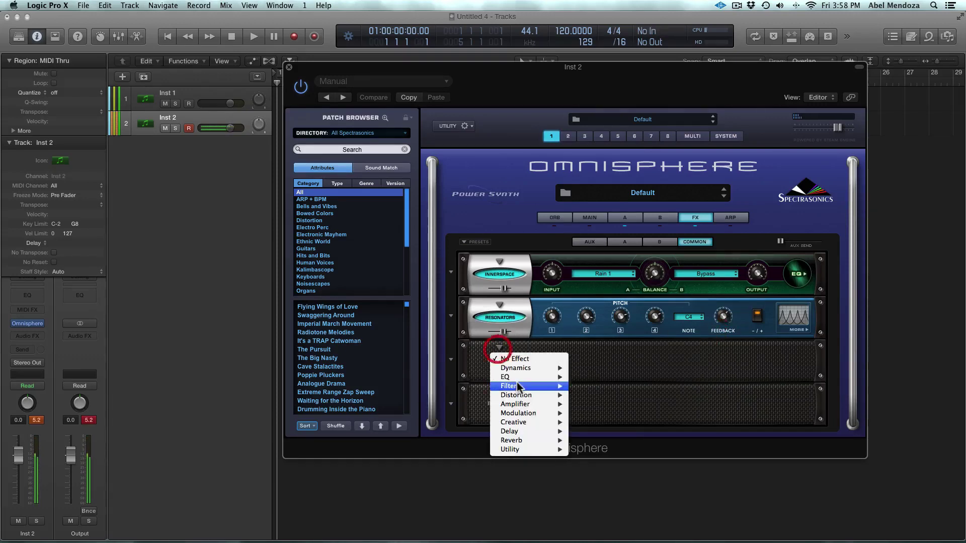
pyautogui.click(507, 291)
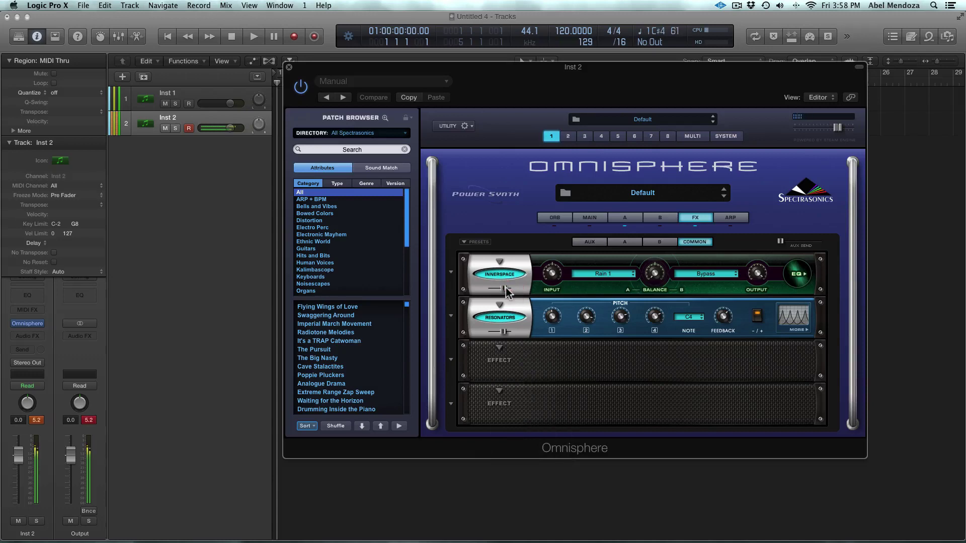
pyautogui.click(499, 348)
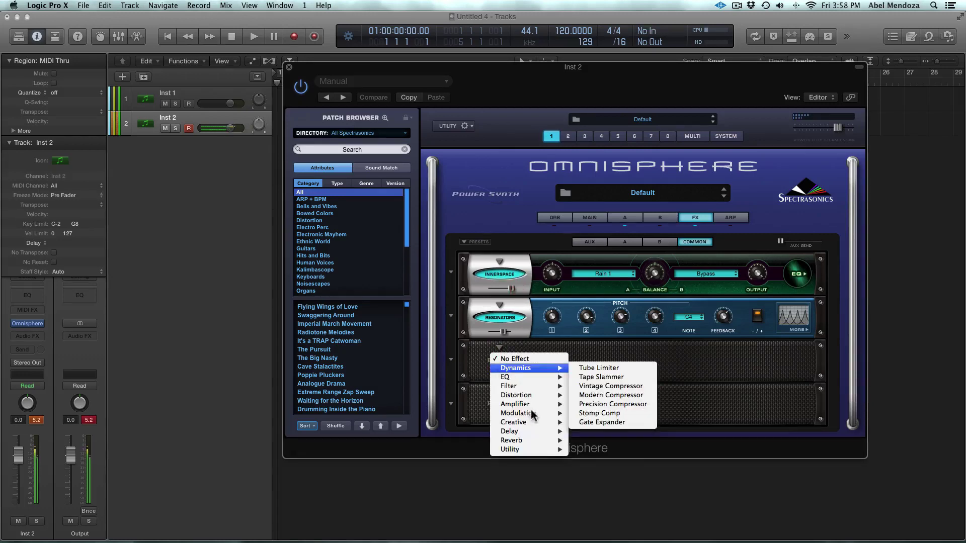
pyautogui.moveTo(538, 440)
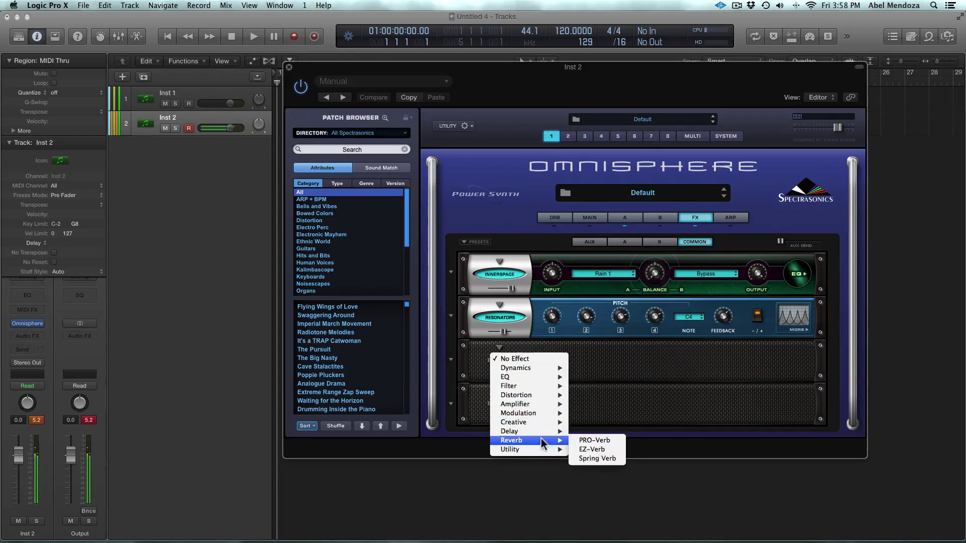
pyautogui.click(605, 442)
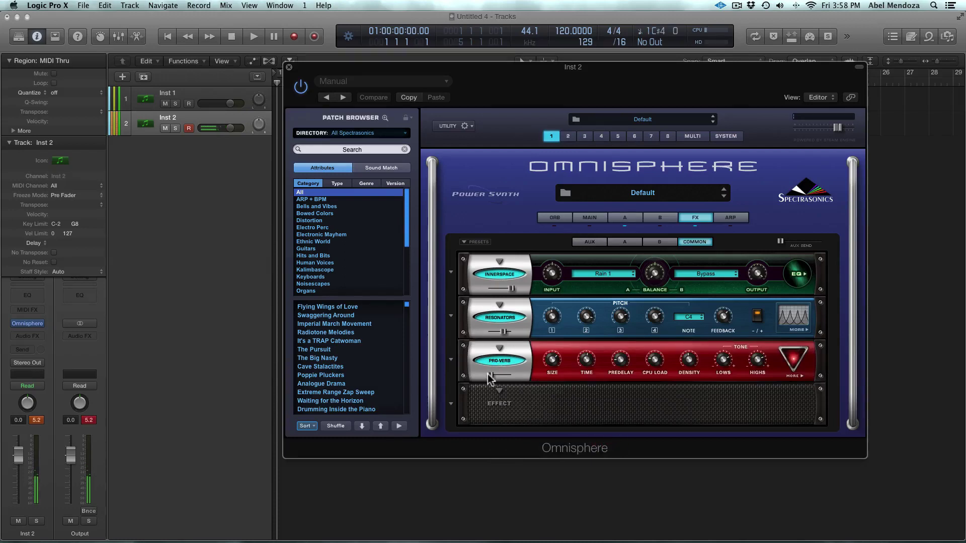
# Raise PRO-Verb's mix to nearly full and adjust its density and diffusion.
pyautogui.moveTo(489, 378); pyautogui.dragTo(506, 378)
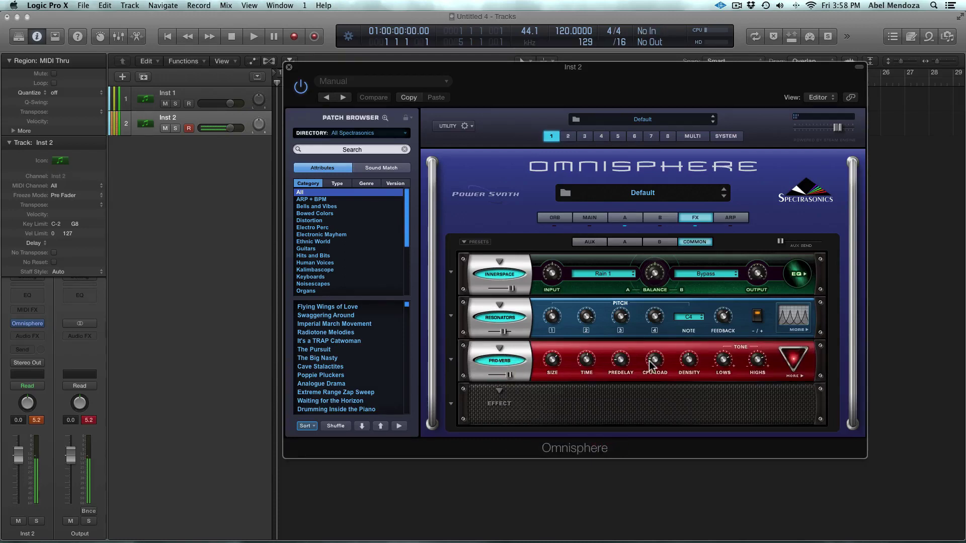
pyautogui.click(687, 356)
pyautogui.click(793, 360)
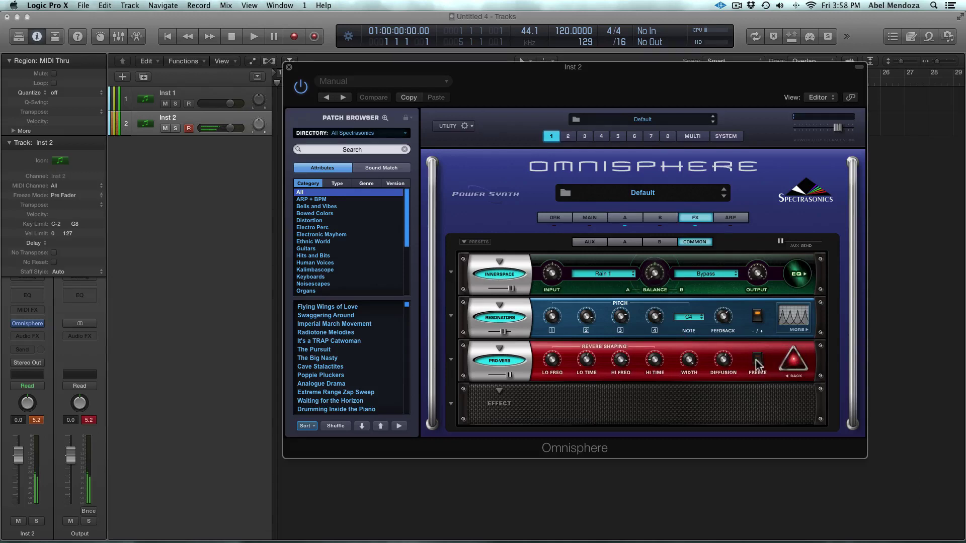
pyautogui.click(722, 357)
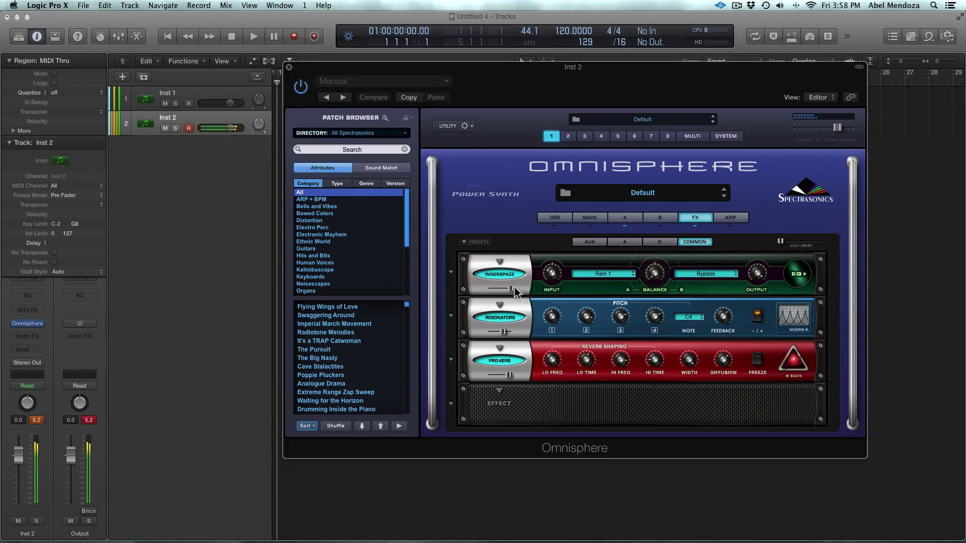
# Reduce Innerspace's mix slightly and retune the Resonators' pitches, setting the third pitch to +24 semitones.
pyautogui.moveTo(515, 291); pyautogui.dragTo(506, 297)
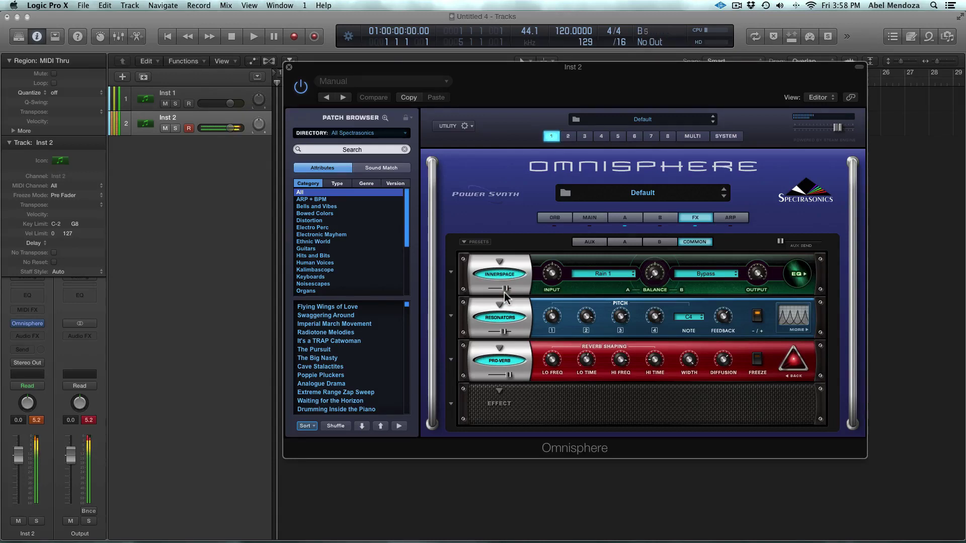
pyautogui.moveTo(619, 321)
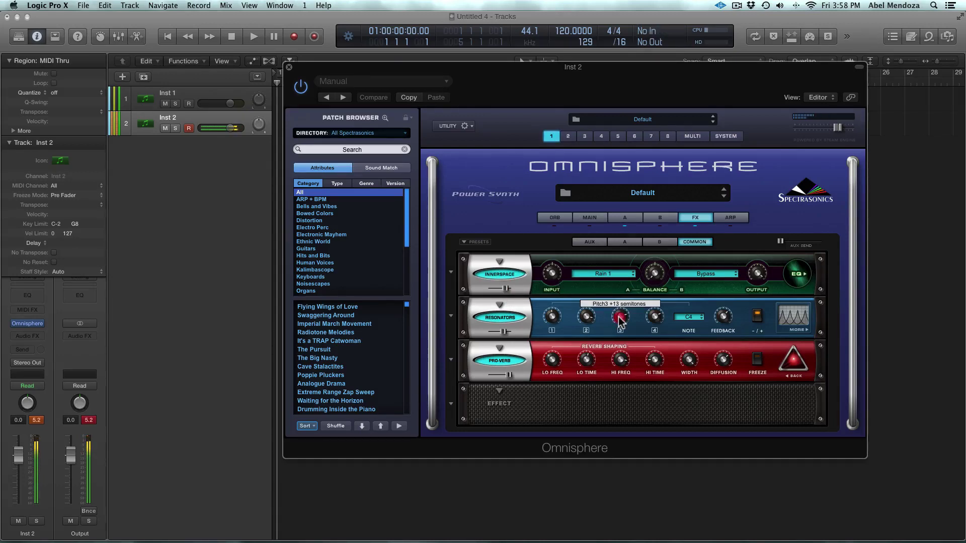
pyautogui.moveTo(620, 321); pyautogui.dragTo(622, 346)
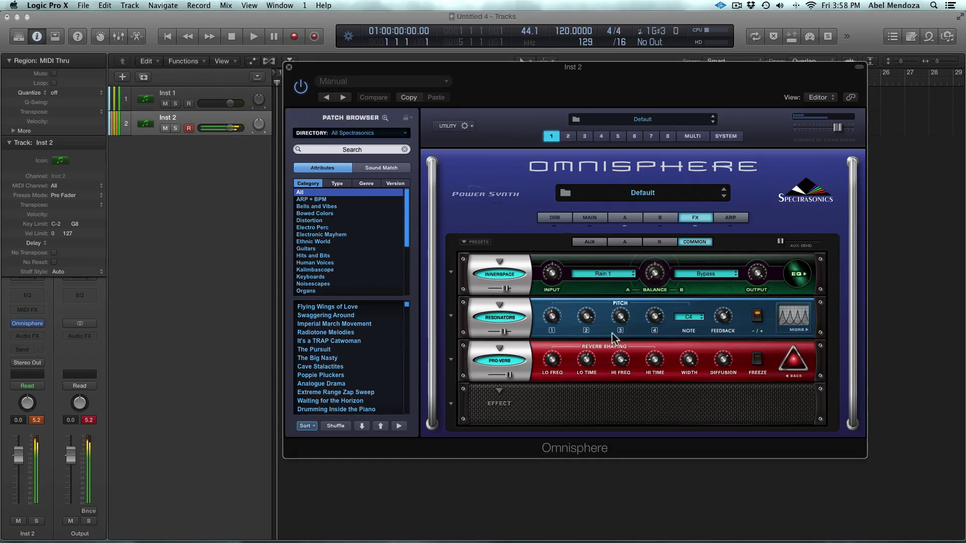
pyautogui.moveTo(586, 314)
pyautogui.mouseDown()
pyautogui.moveTo(582, 301)
pyautogui.moveTo(585, 309)
pyautogui.moveTo(553, 315)
pyautogui.mouseUp()
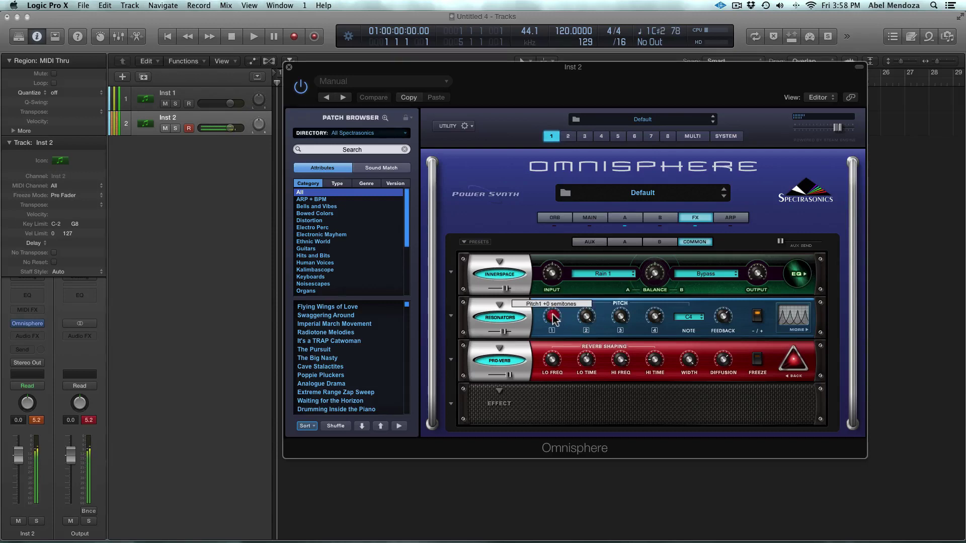
pyautogui.click(654, 316)
pyautogui.moveTo(622, 315); pyautogui.dragTo(622, 306)
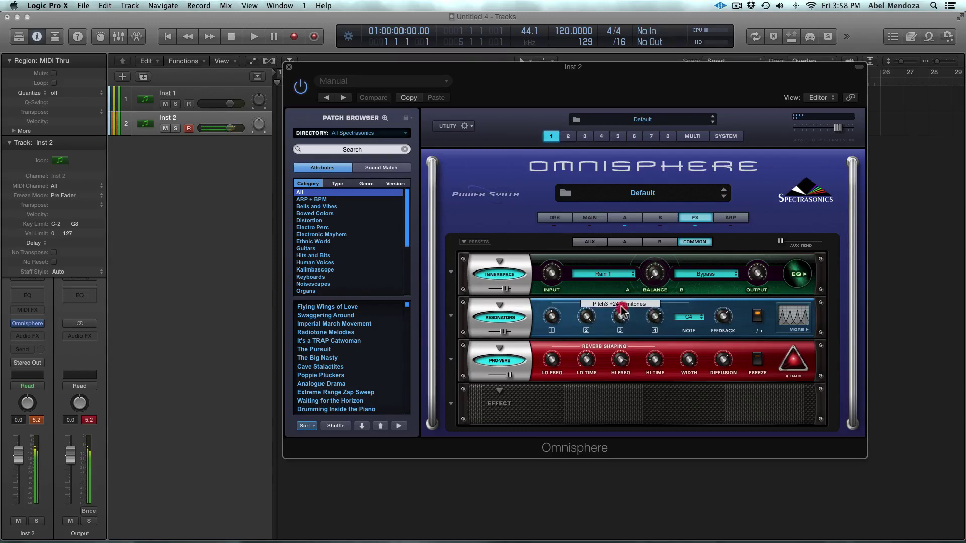
pyautogui.click(592, 315)
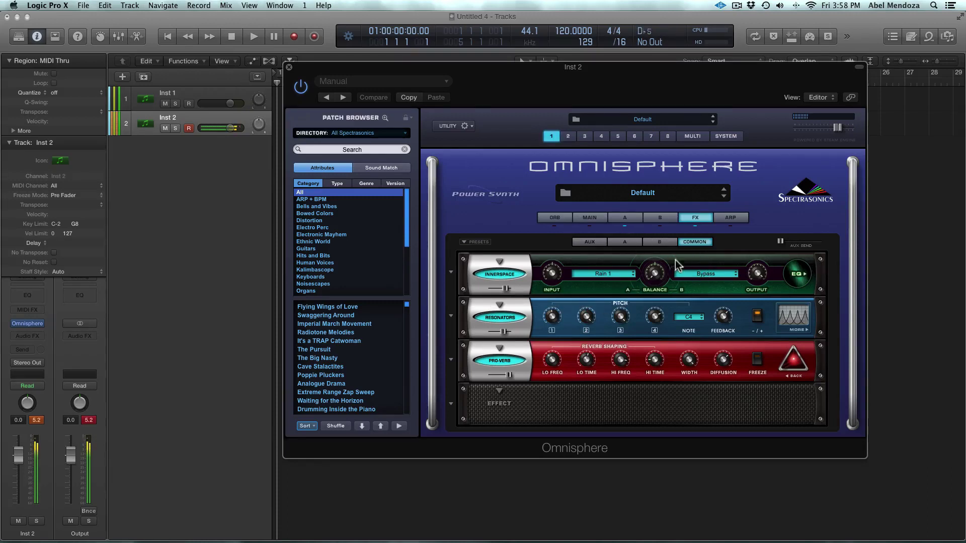
# Try reversed playback of layer A's user sample.
pyautogui.click(626, 218)
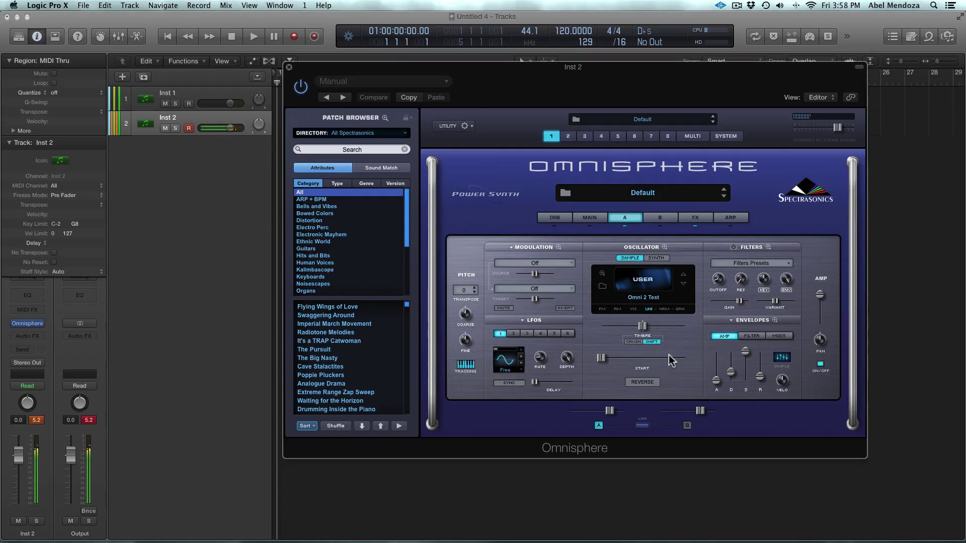
pyautogui.click(642, 382)
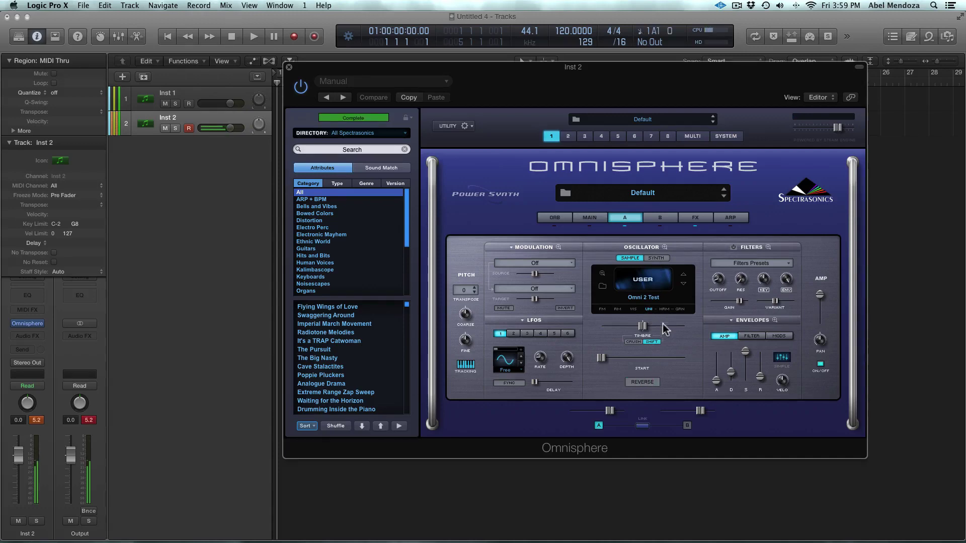
# Turn off layer A's Unison and bypass all three common effects to audition the dry sample and its envelope.
pyautogui.click(649, 309)
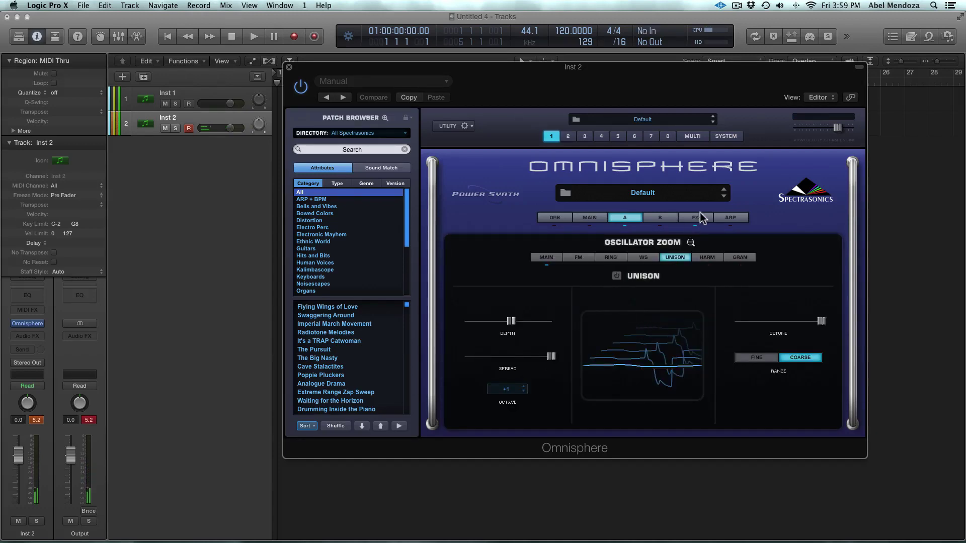
pyautogui.click(702, 217)
pyautogui.click(696, 219)
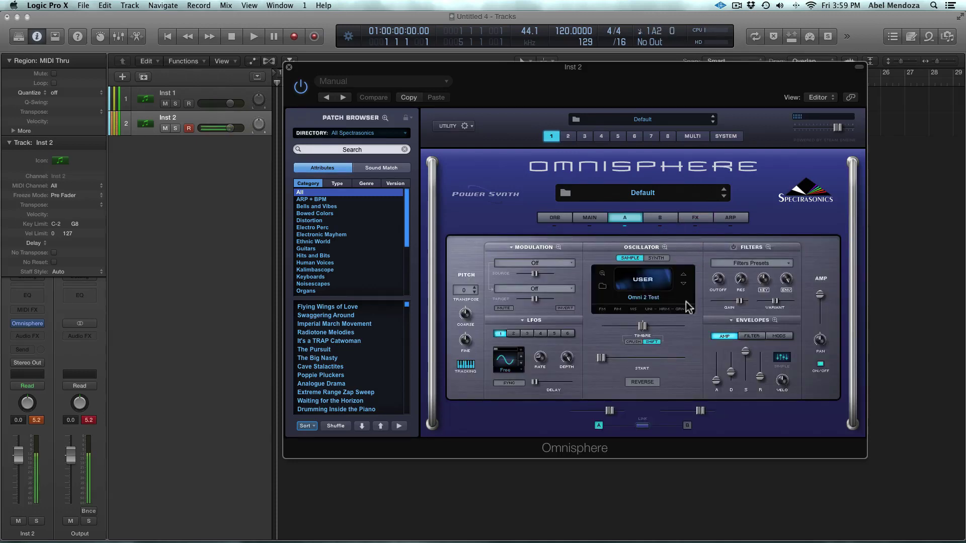
pyautogui.moveTo(715, 382); pyautogui.dragTo(760, 375)
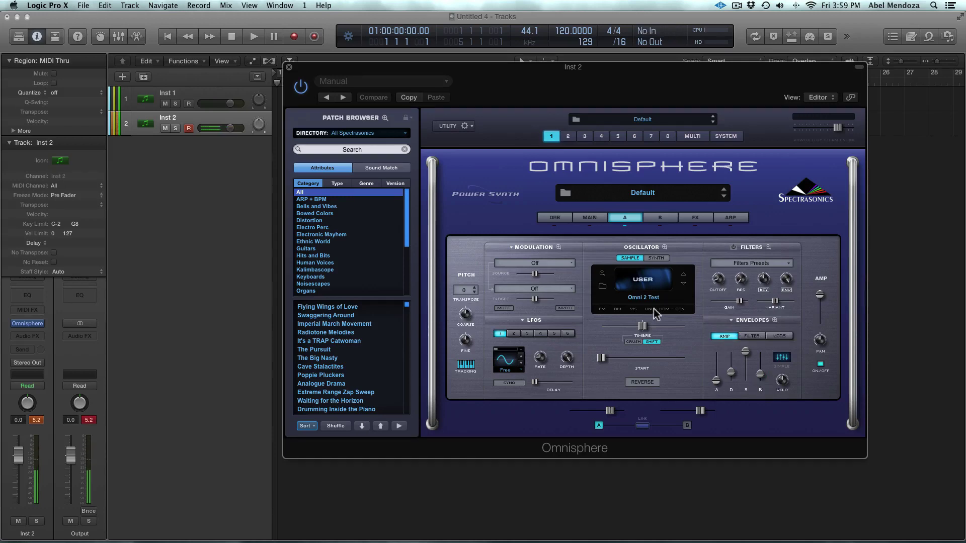
# Re-enable layer A's Unison and switch the Innerspace, Resonators and PRO-Verb effects back on.
pyautogui.click(654, 309)
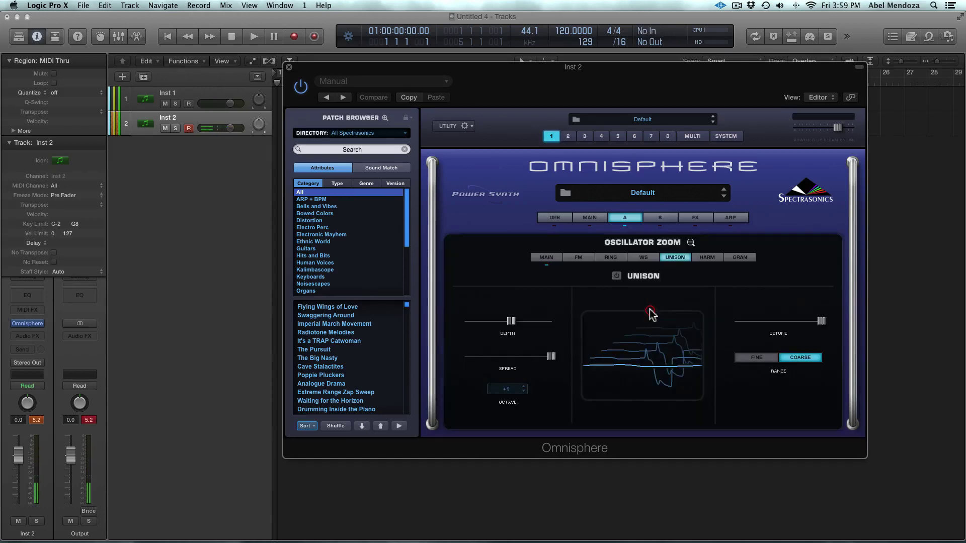
pyautogui.click(617, 277)
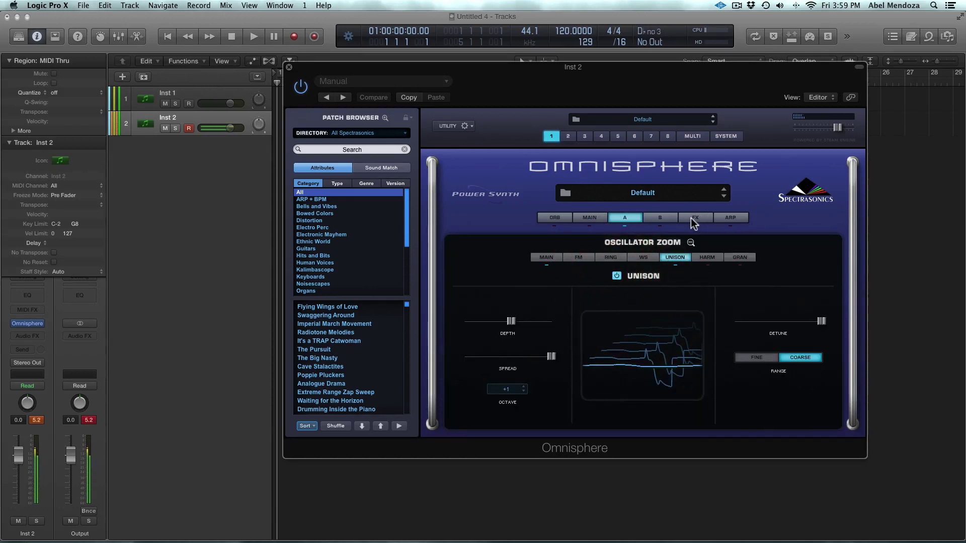
pyautogui.click(693, 219)
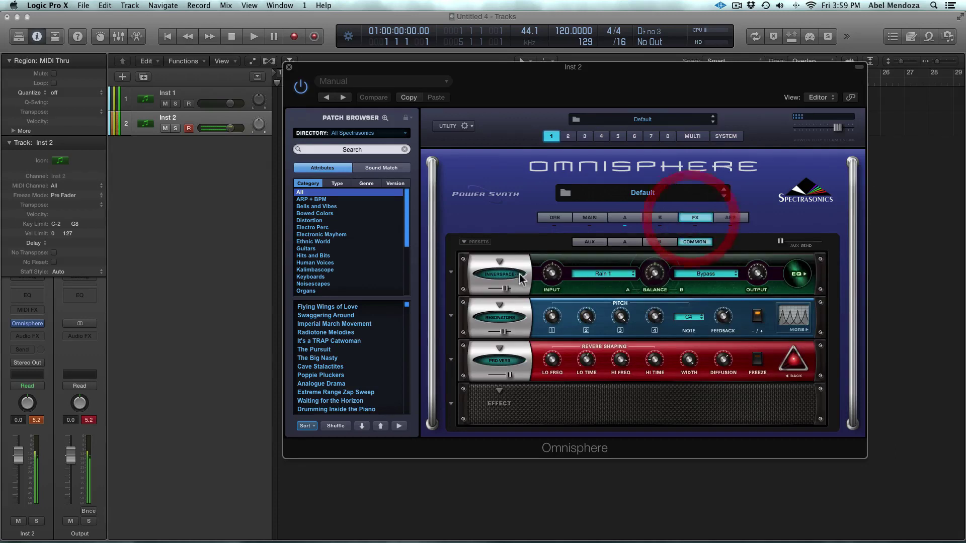
pyautogui.click(505, 319)
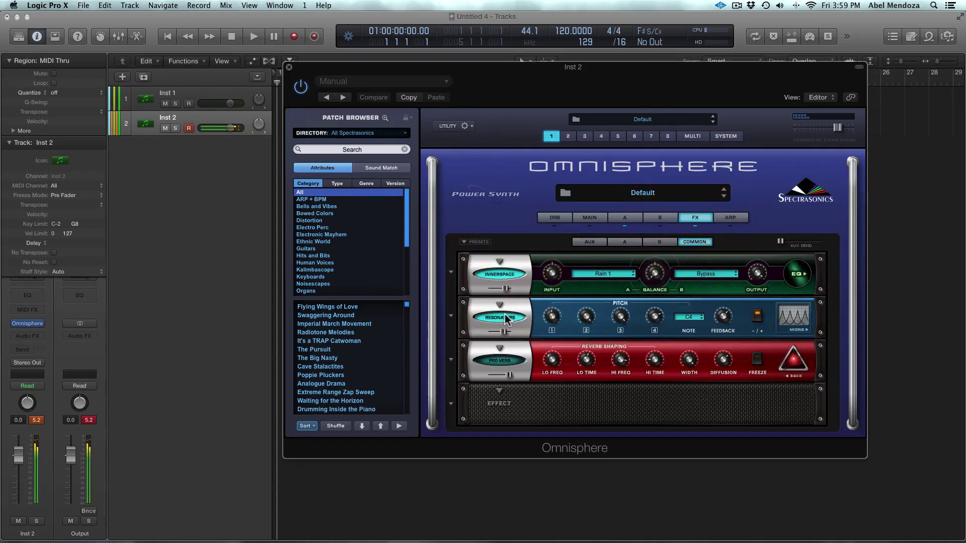
pyautogui.click(498, 361)
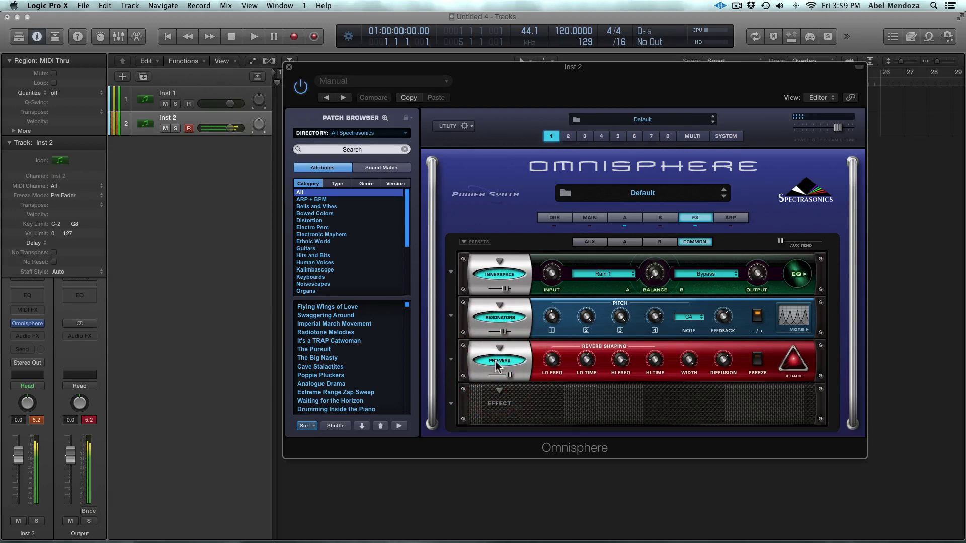
# Bypass PRO-Verb with its mix near minimum and lower the Resonators' mix to about half before returning to layer A.
pyautogui.moveTo(509, 375); pyautogui.dragTo(475, 382)
pyautogui.click(500, 361)
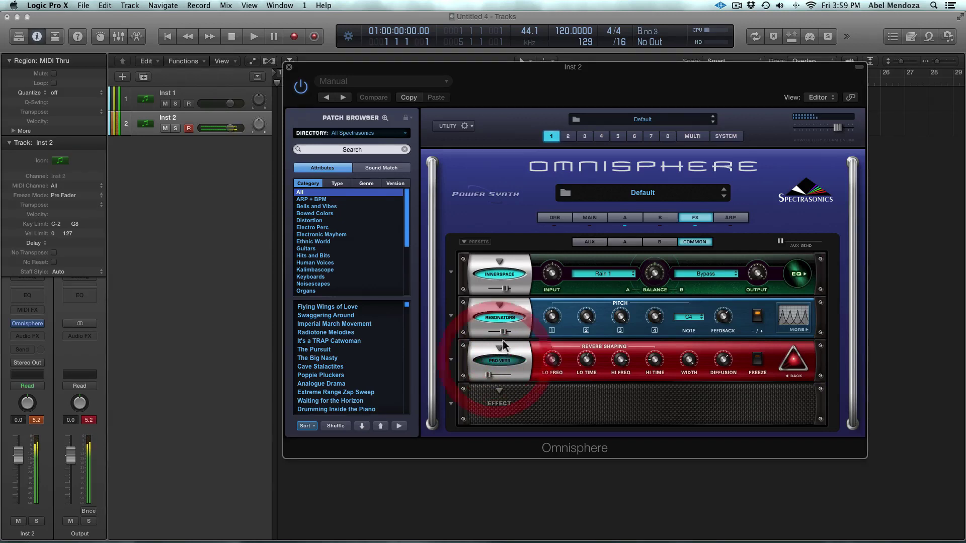
pyautogui.moveTo(505, 334); pyautogui.dragTo(497, 340)
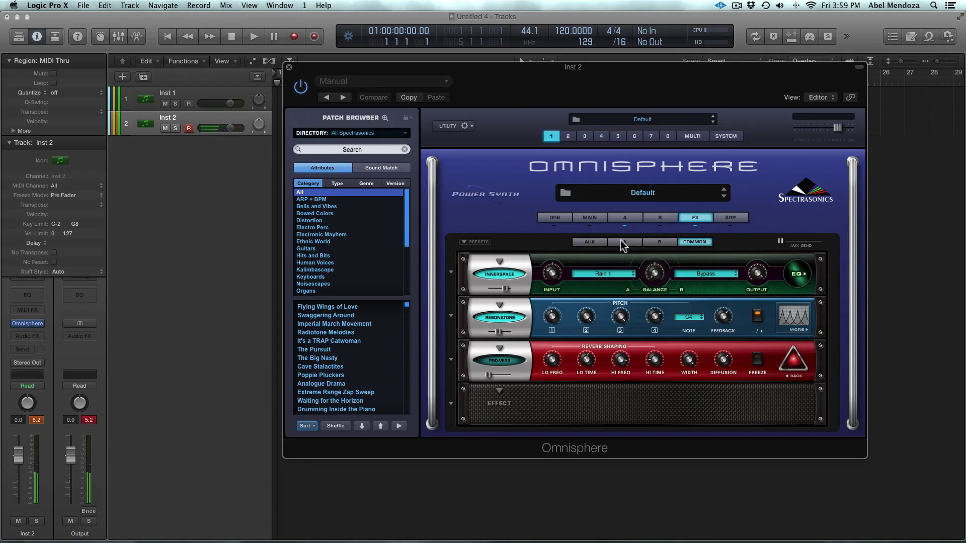
pyautogui.click(626, 219)
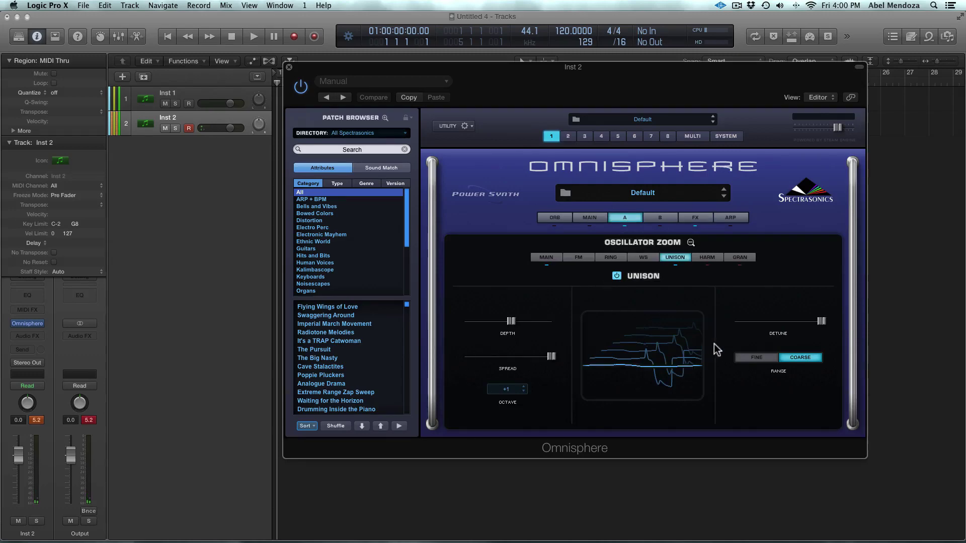